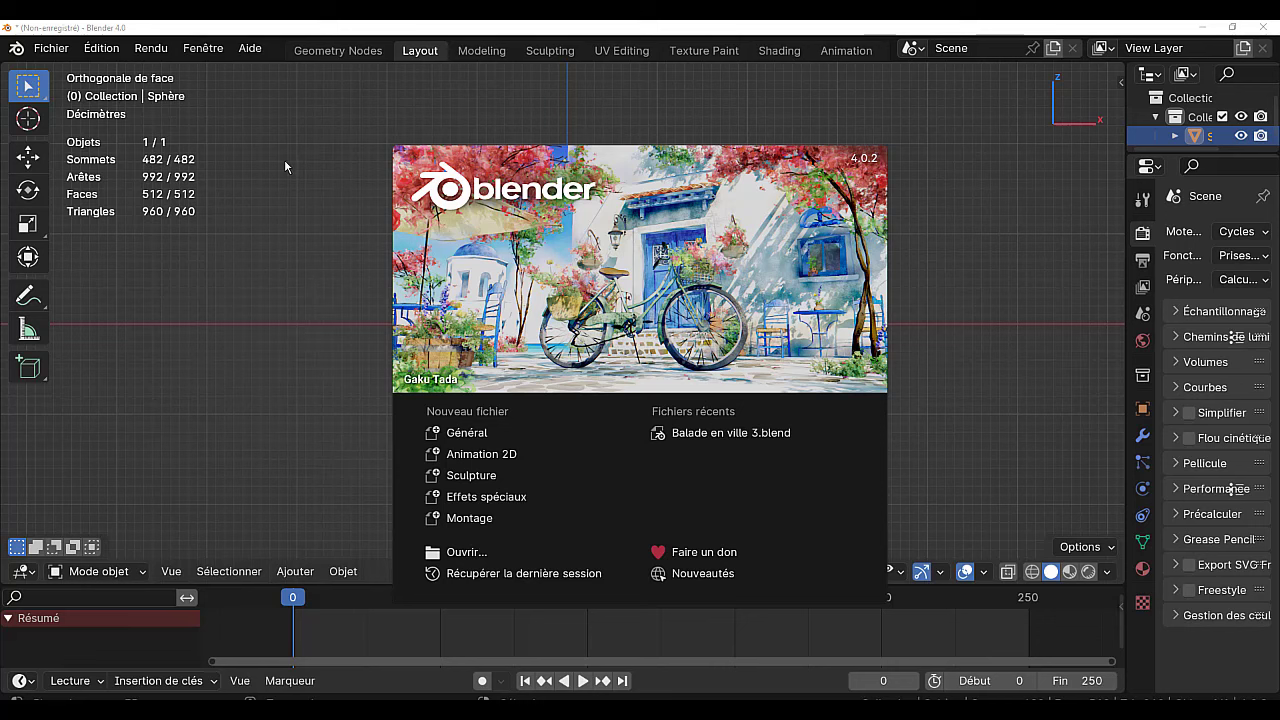
Dismiss the splash screen, browse the Add-ons list in Préférences, then close Preferences.
left_click(104, 52)
left_click(105, 52)
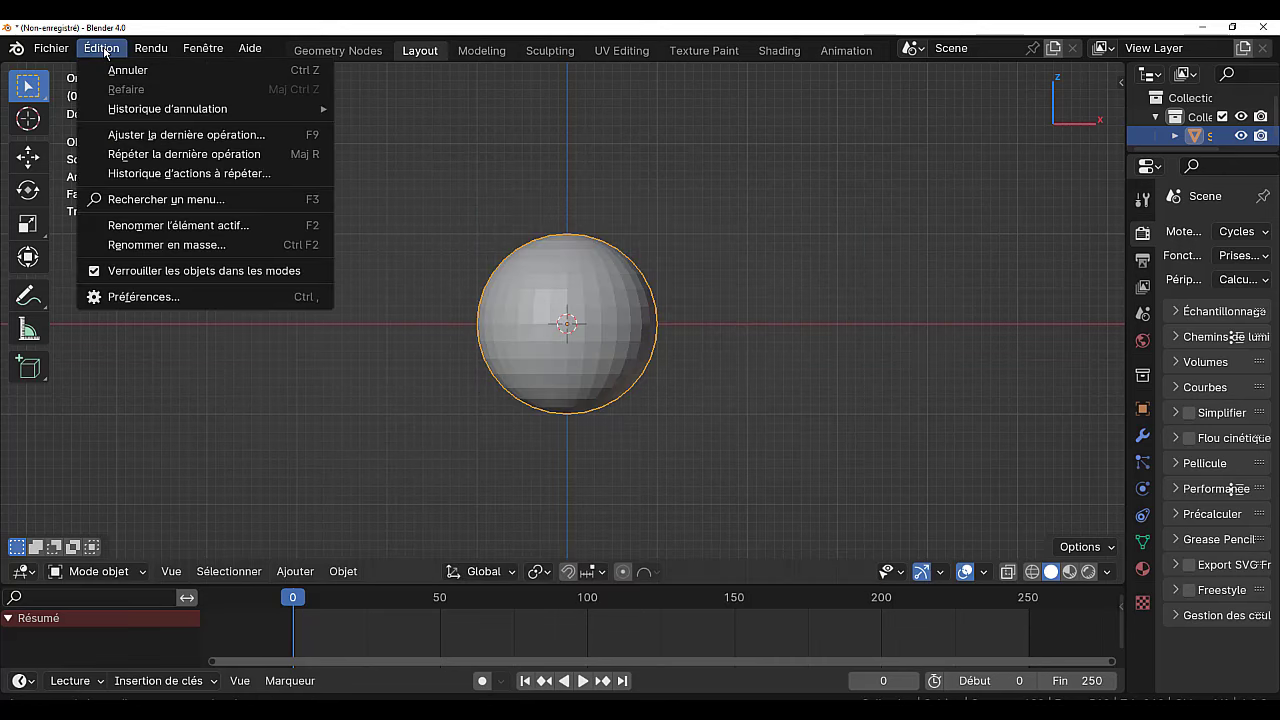
left_click(121, 297)
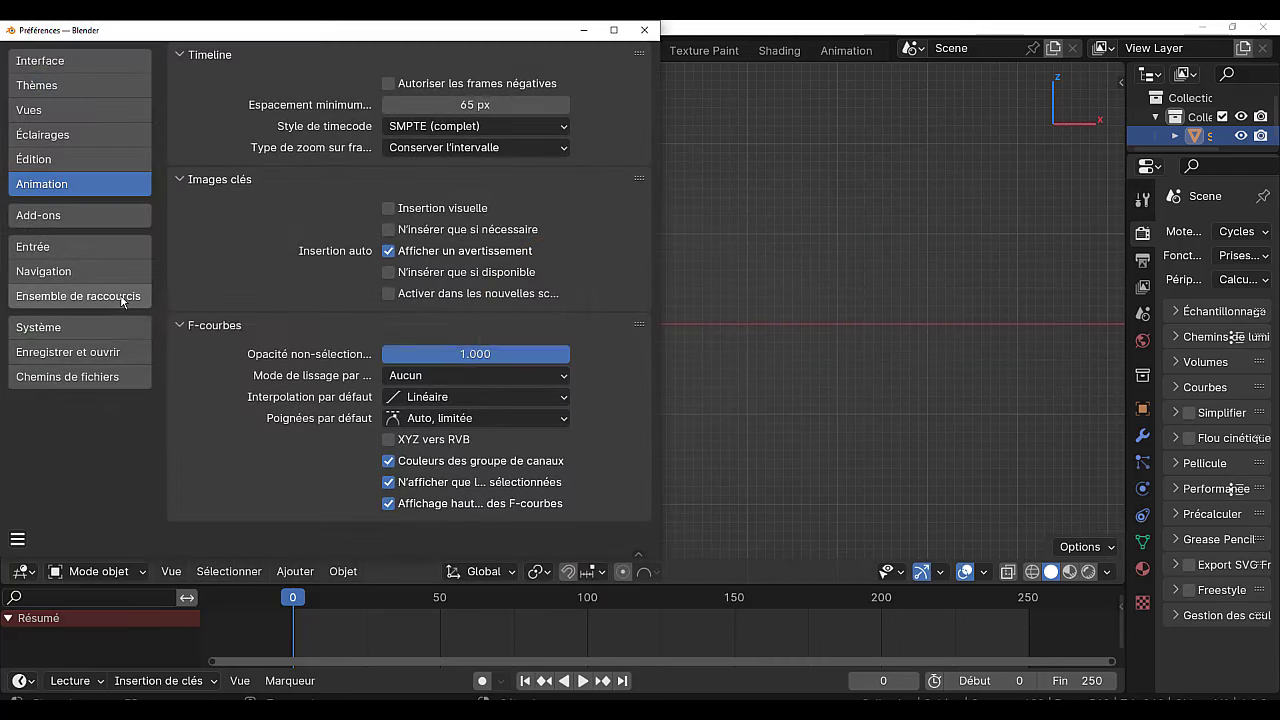
left_click(51, 220)
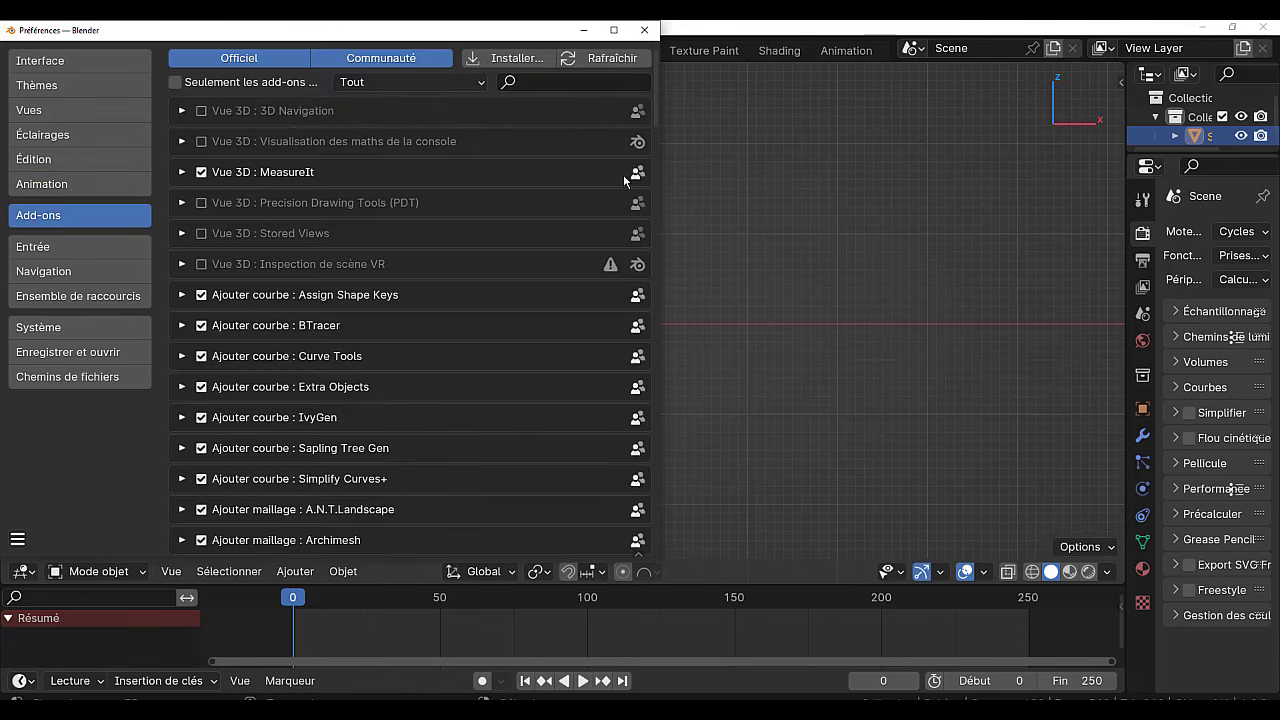
mouse_move(653, 104)
left_mouse_down()
mouse_move(657, 187)
mouse_move(654, 86)
left_mouse_up()
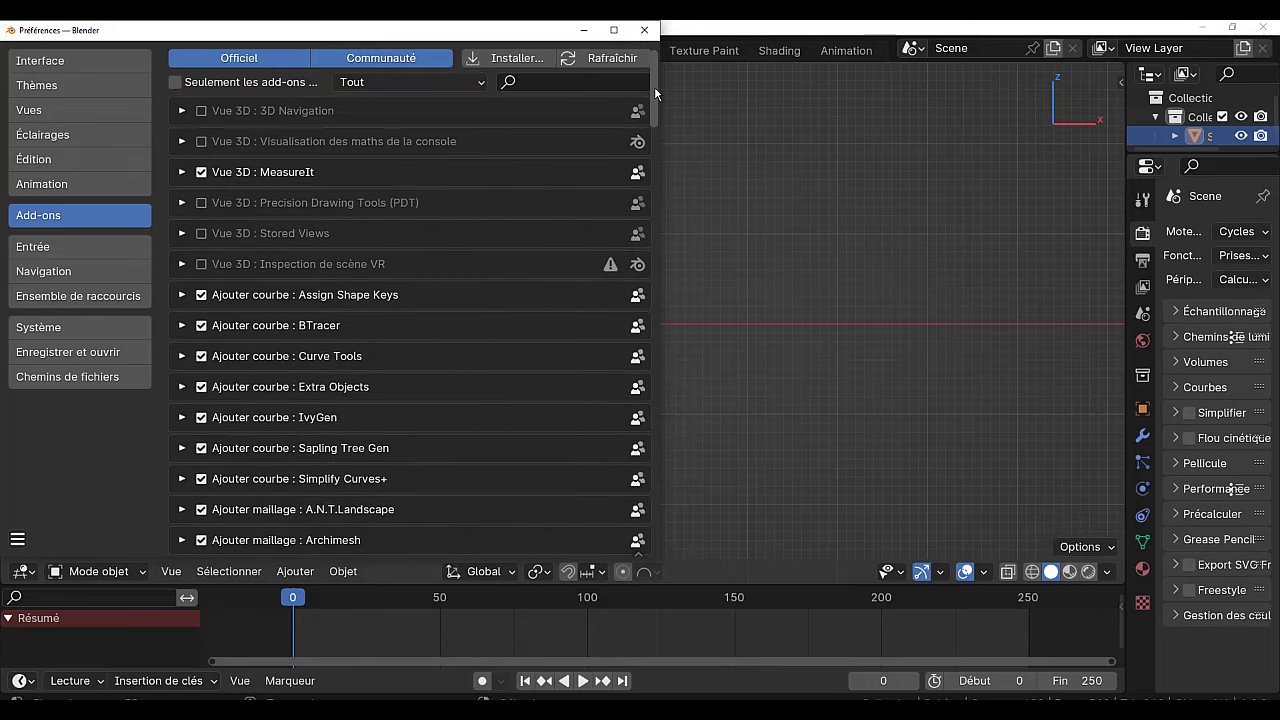
left_click(644, 29)
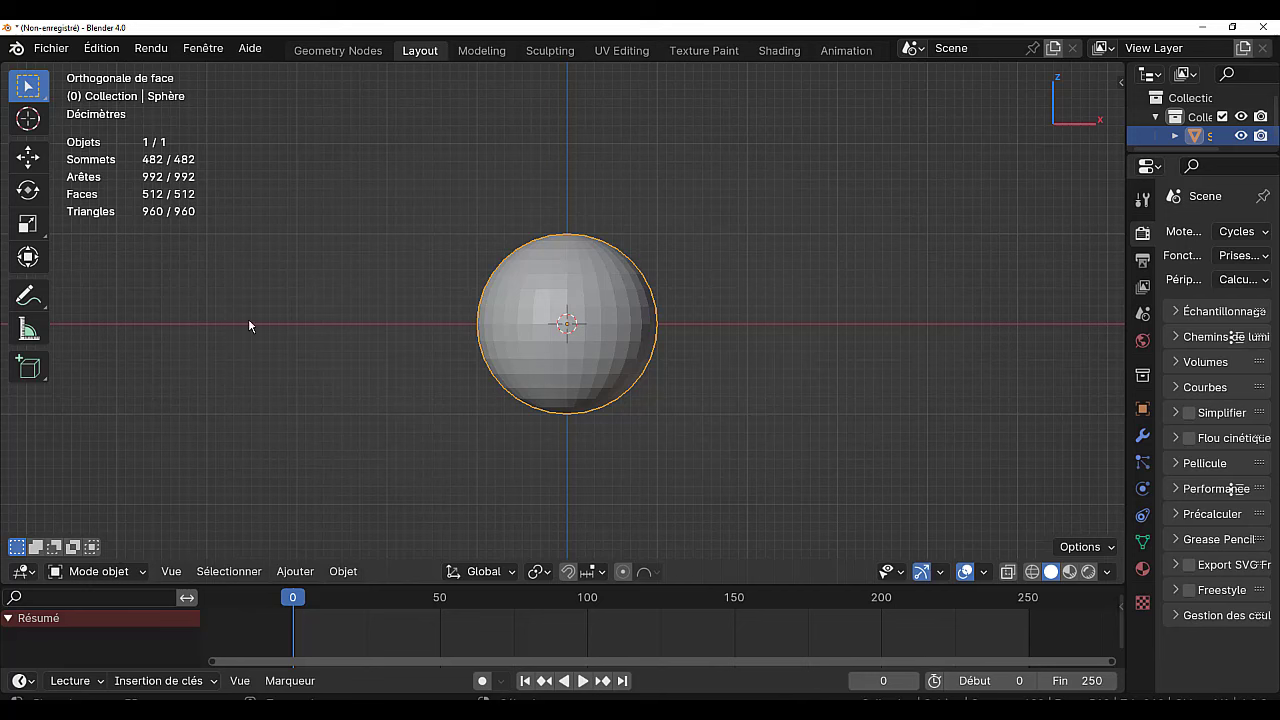
left_click(102, 50)
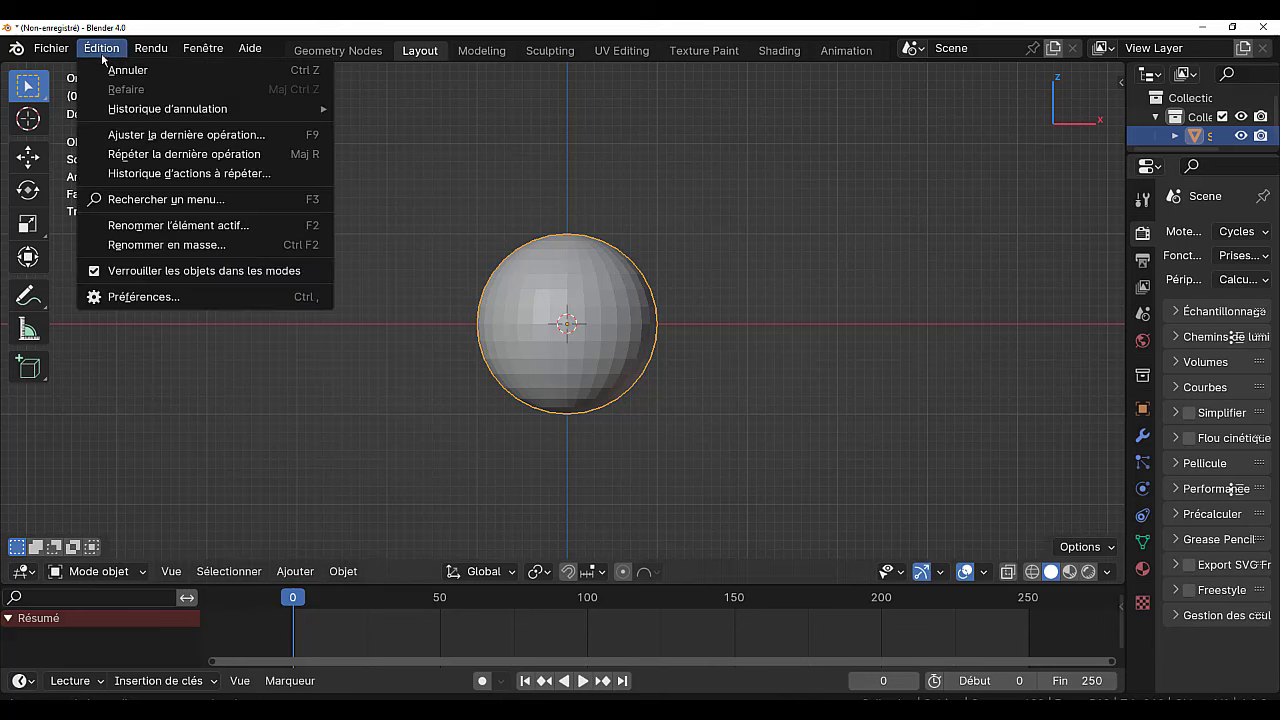
left_click(110, 297)
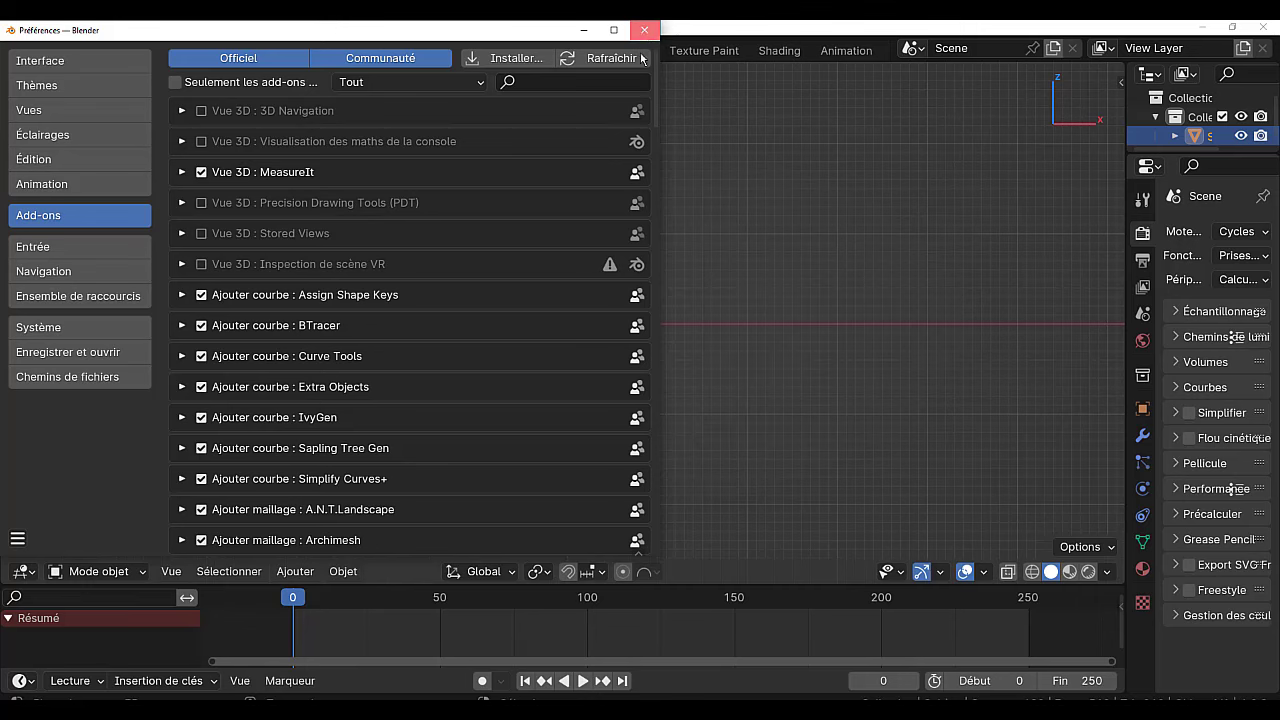
left_click(643, 33)
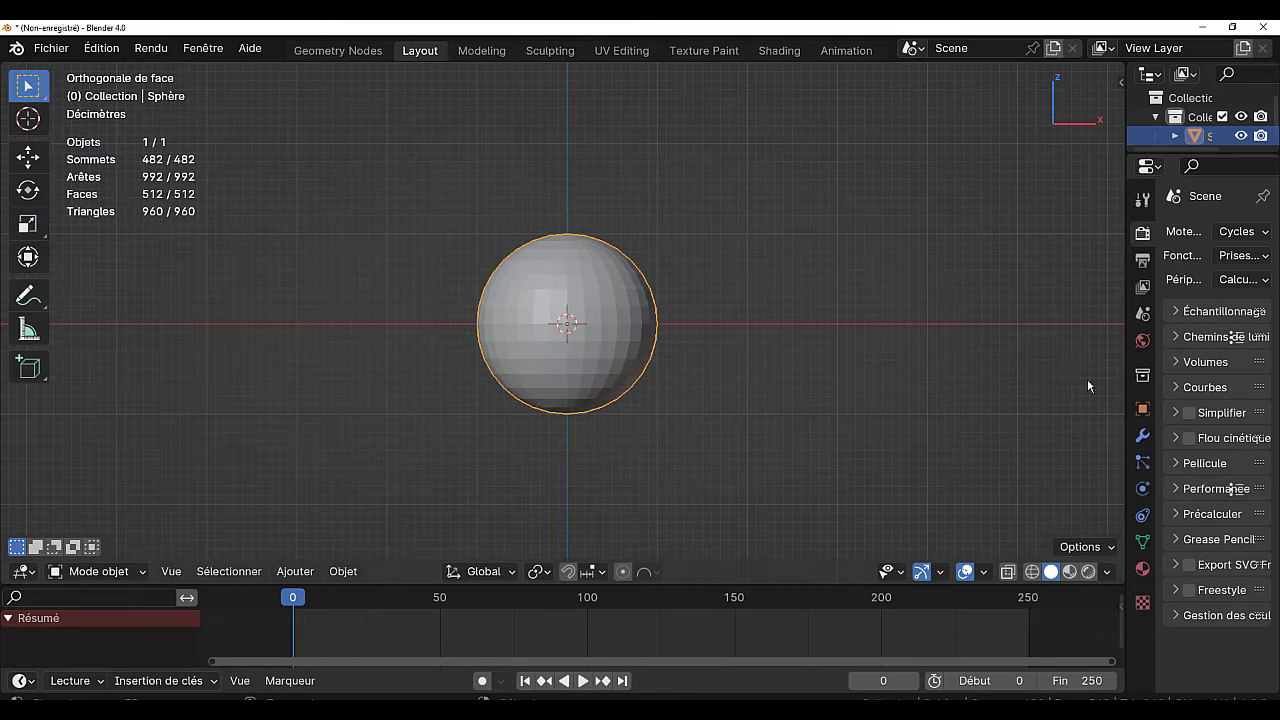
Widen the outliner and properties panels, try scale and Quick Favorites, then enter Edit Mode on the sphere.
left_click_drag(1125, 360, 1008, 361)
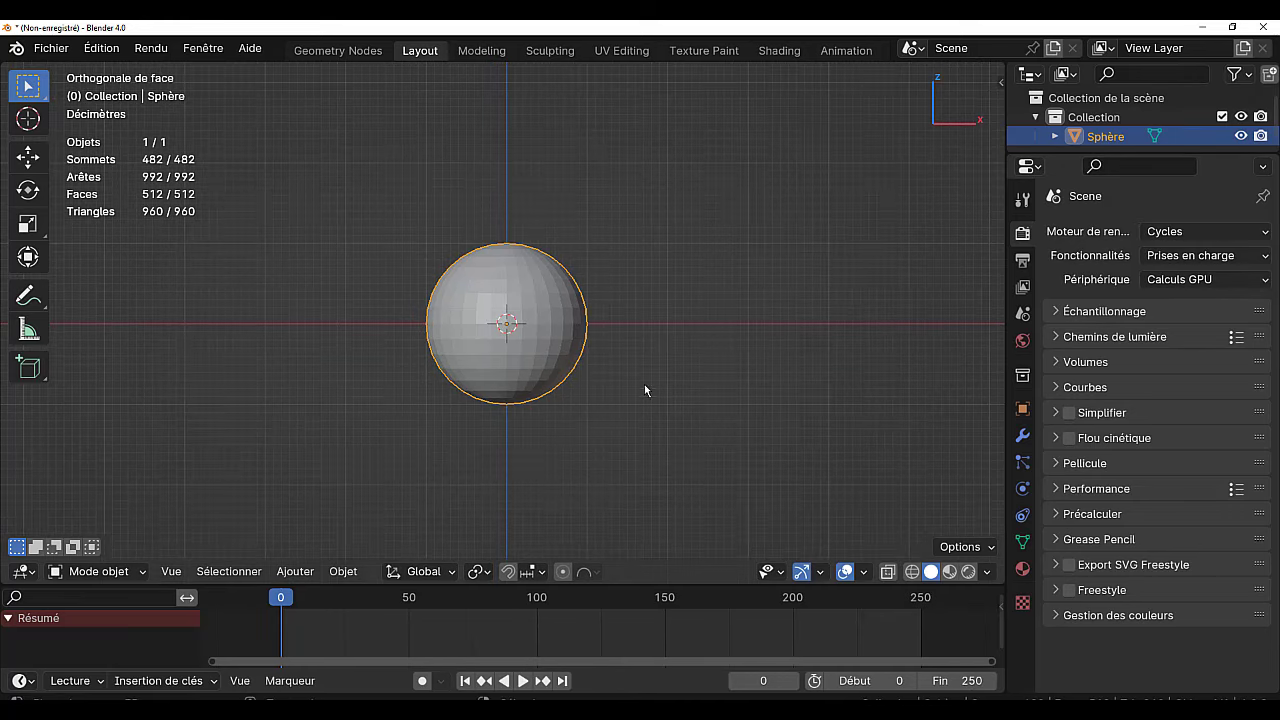
key("s")
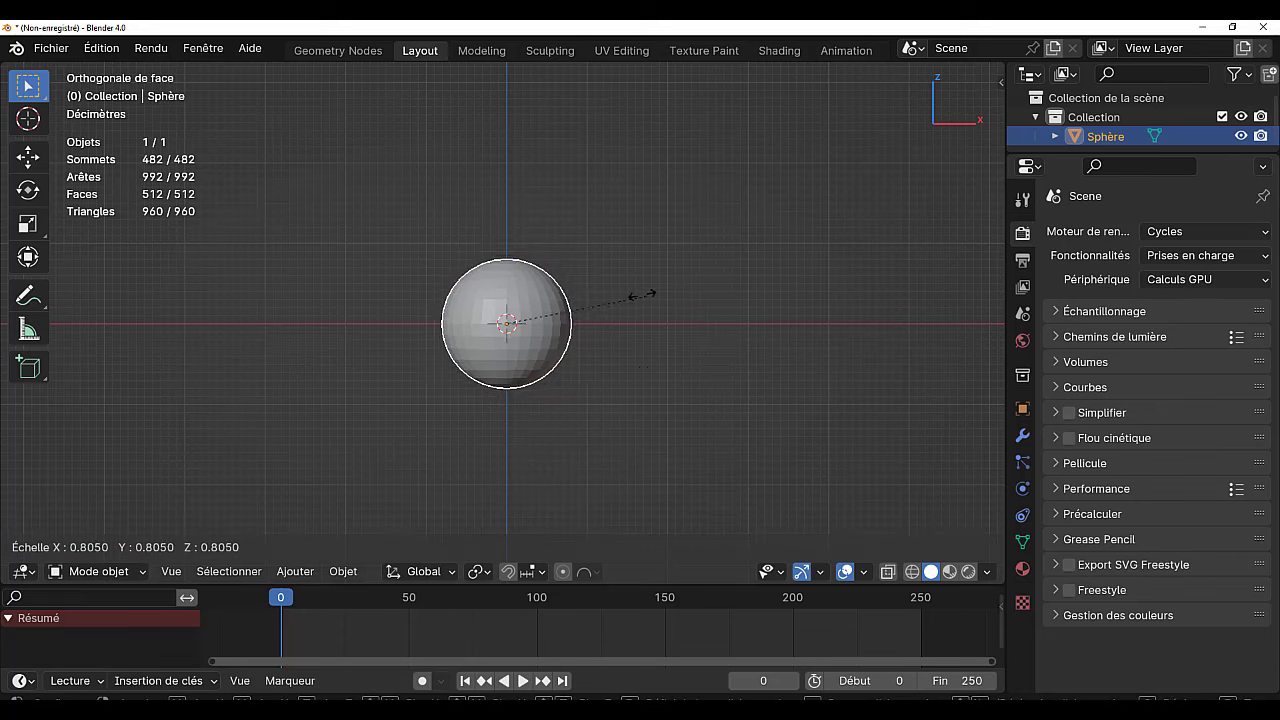
key("Escape")
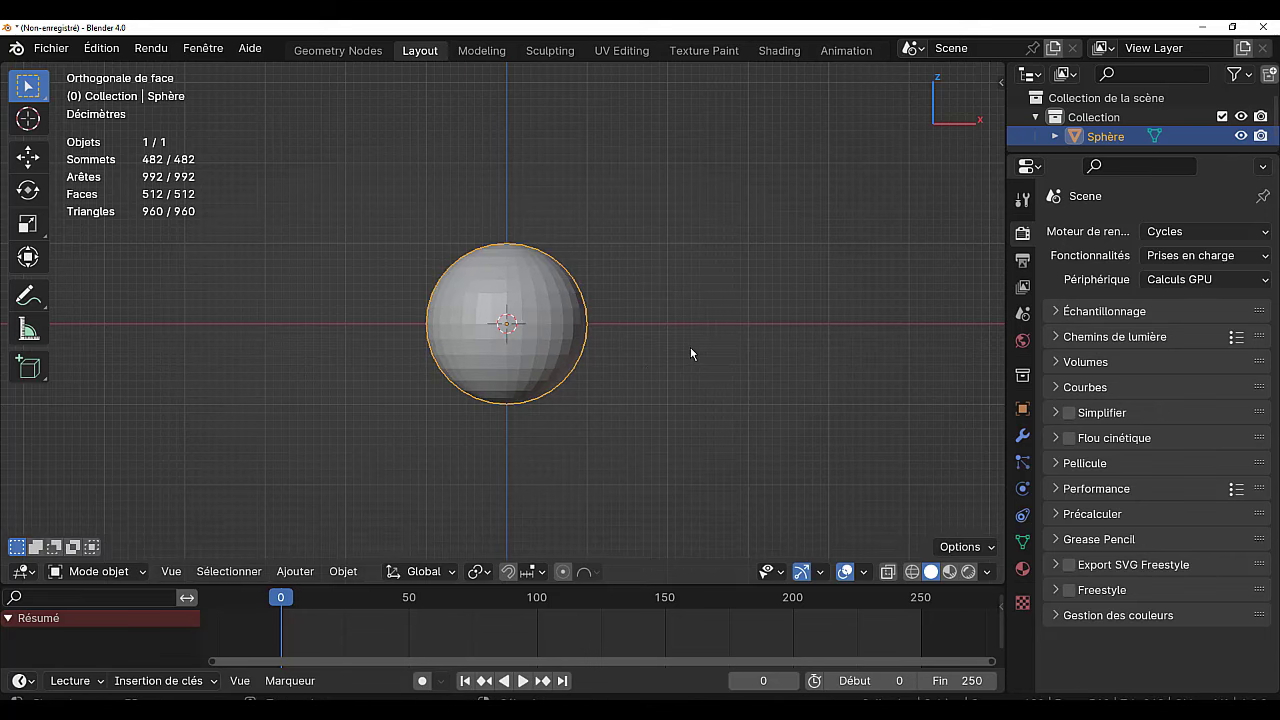
key("q")
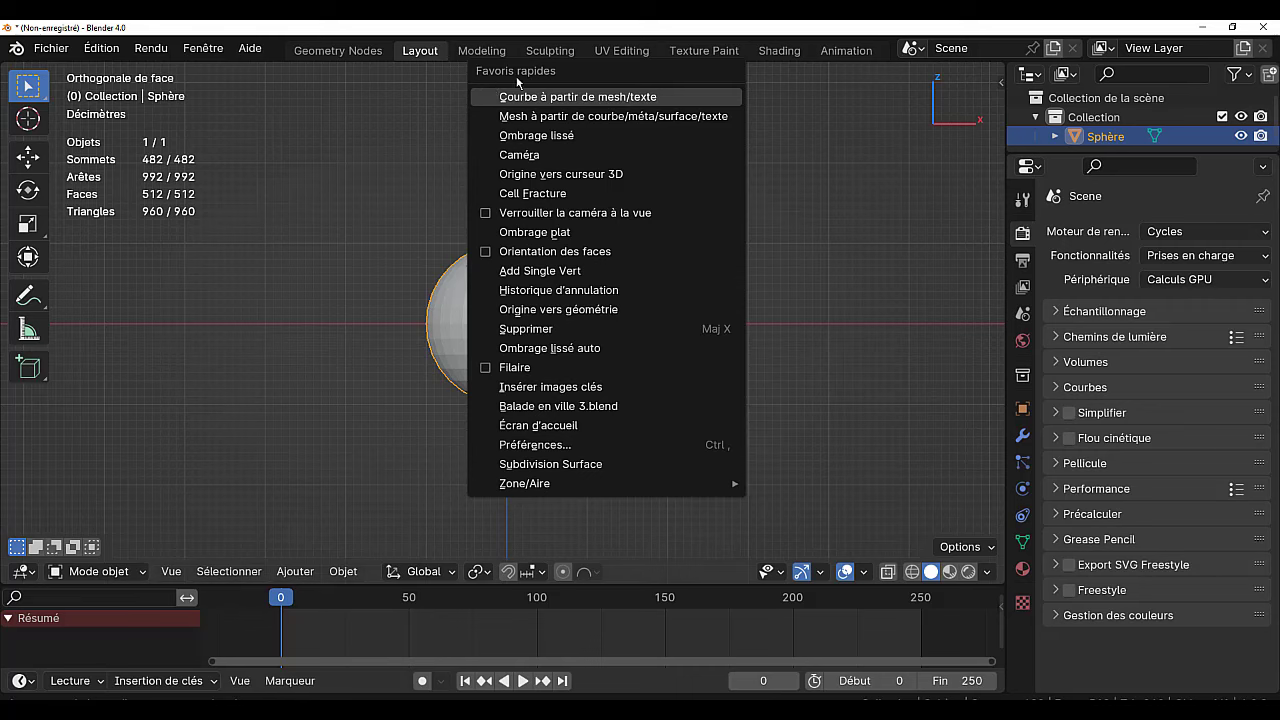
key("Tab")
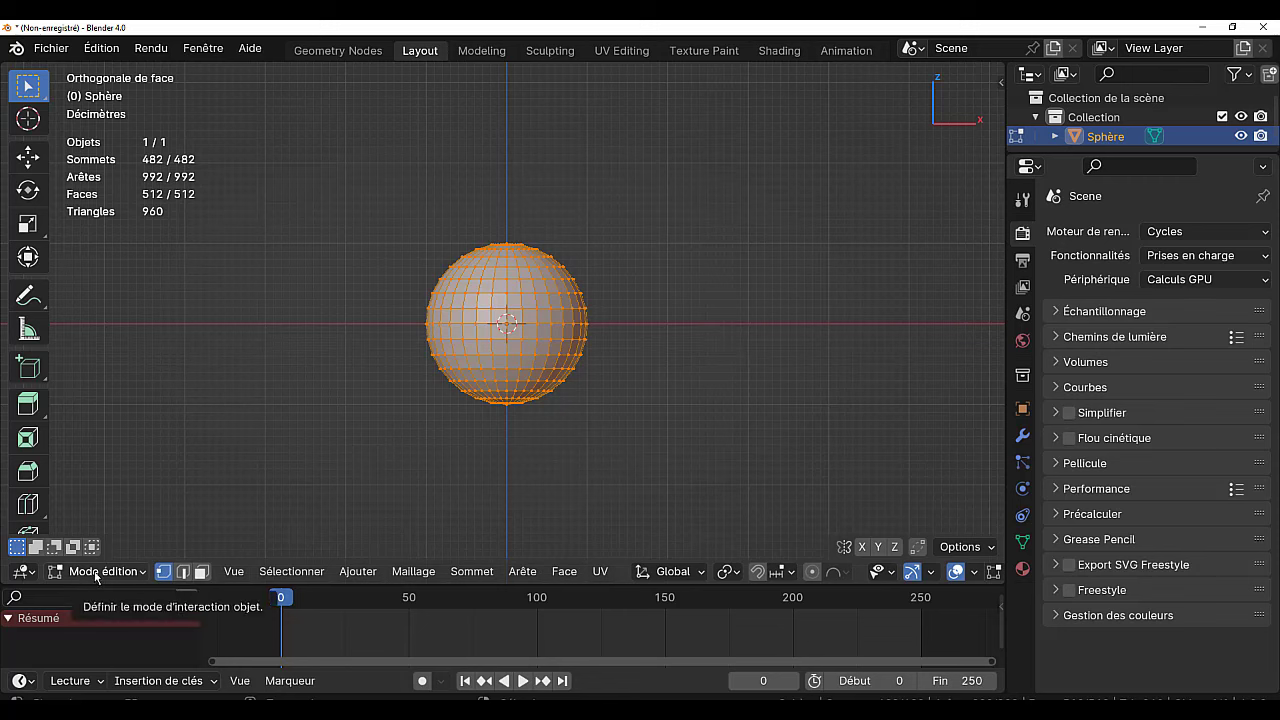
left_click(357, 571)
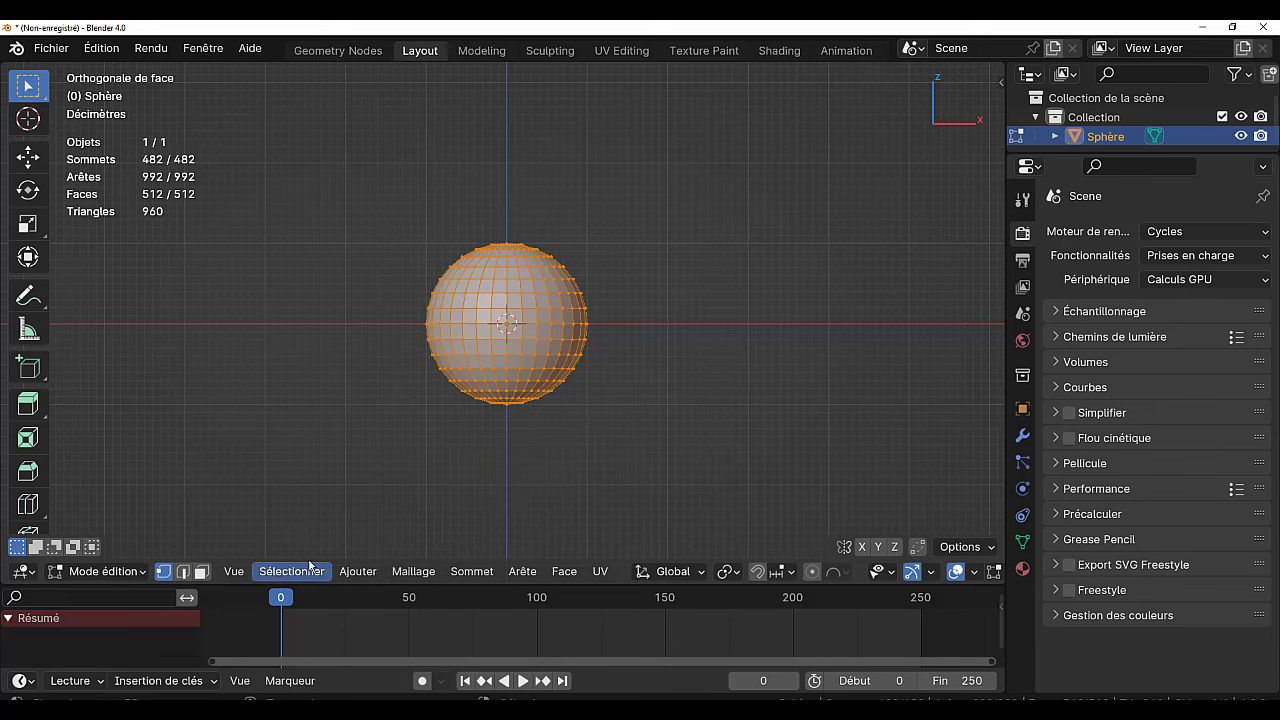
left_click(358, 571)
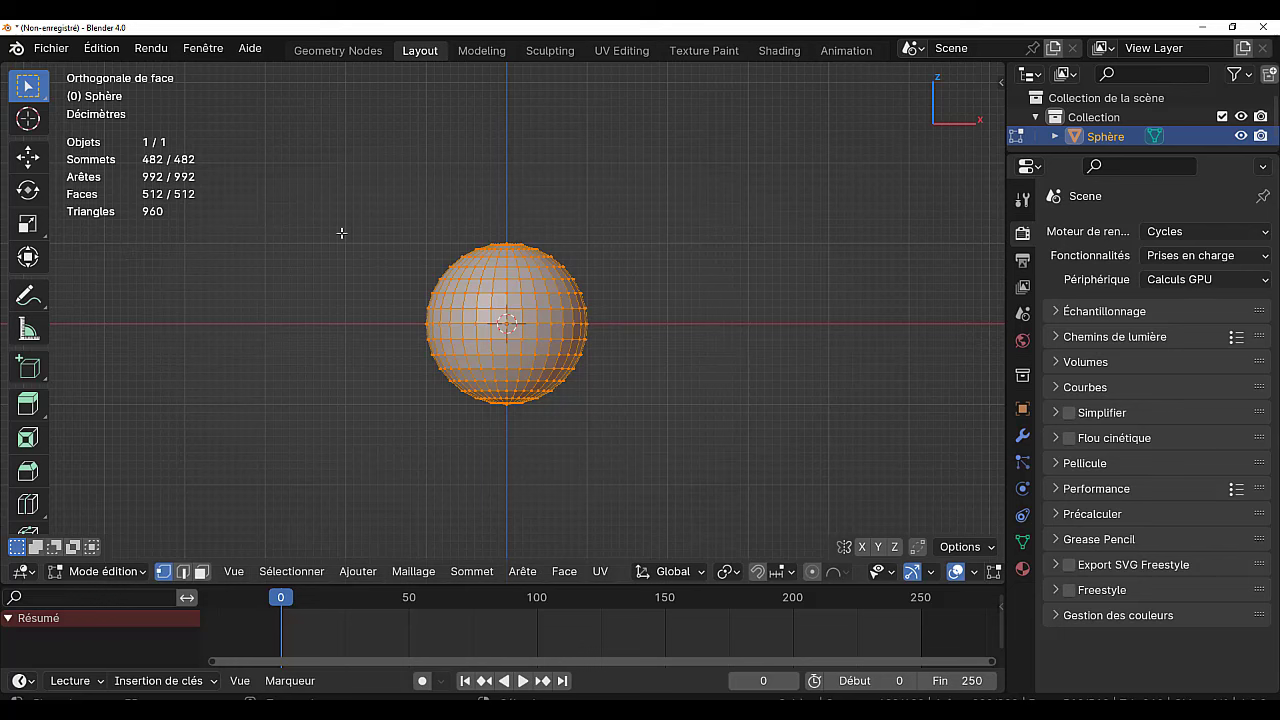
key("q")
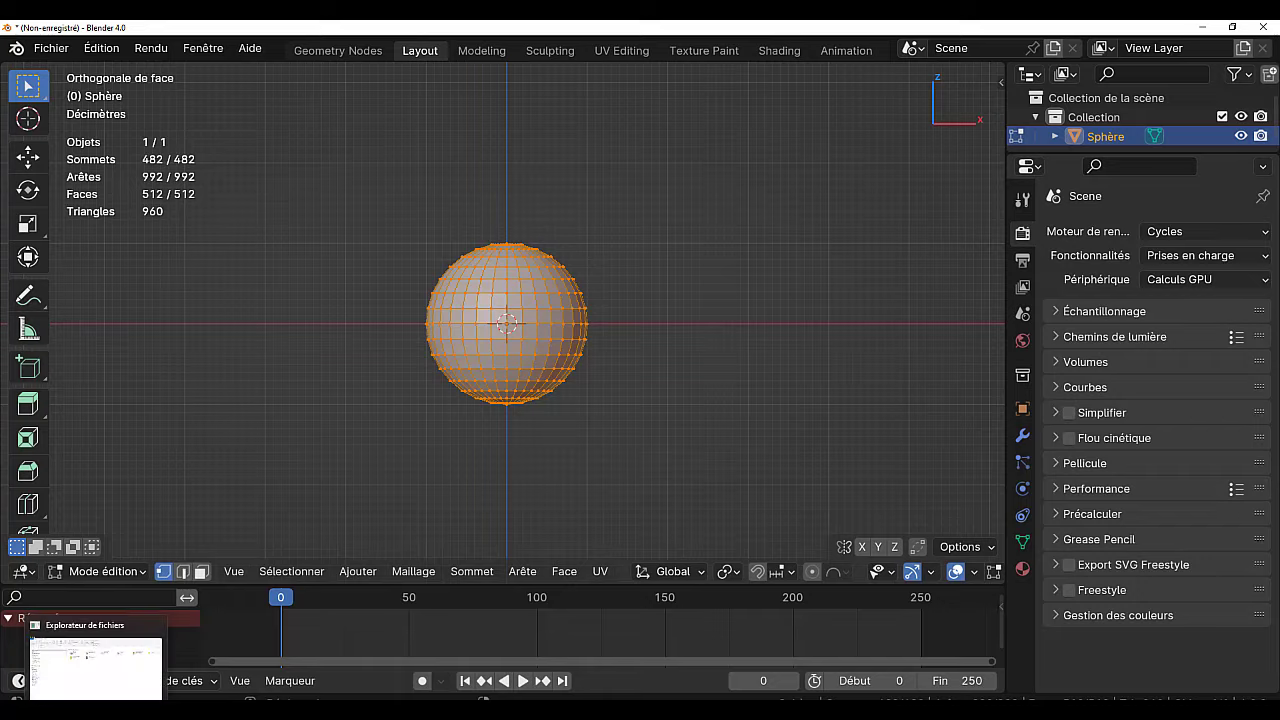
Switch to File Explorer and open the Acer (C:) drive from Ce PC.
left_click(95, 655)
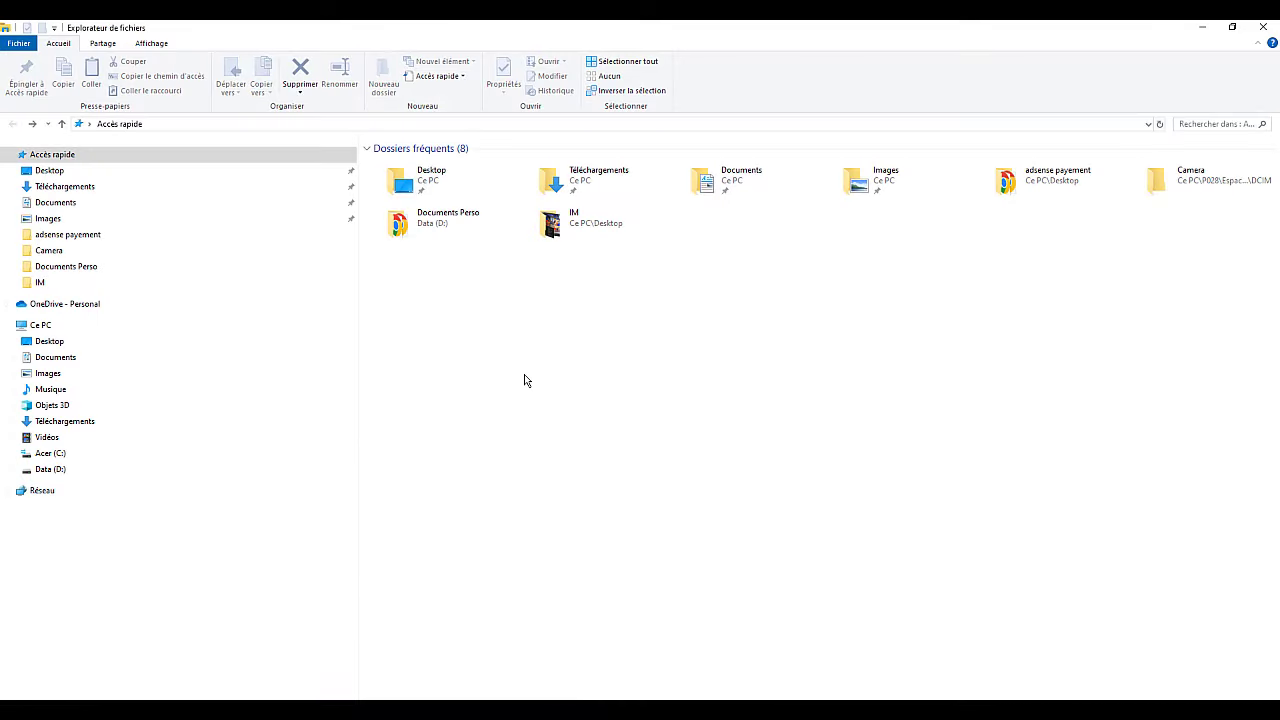
left_click(36, 328)
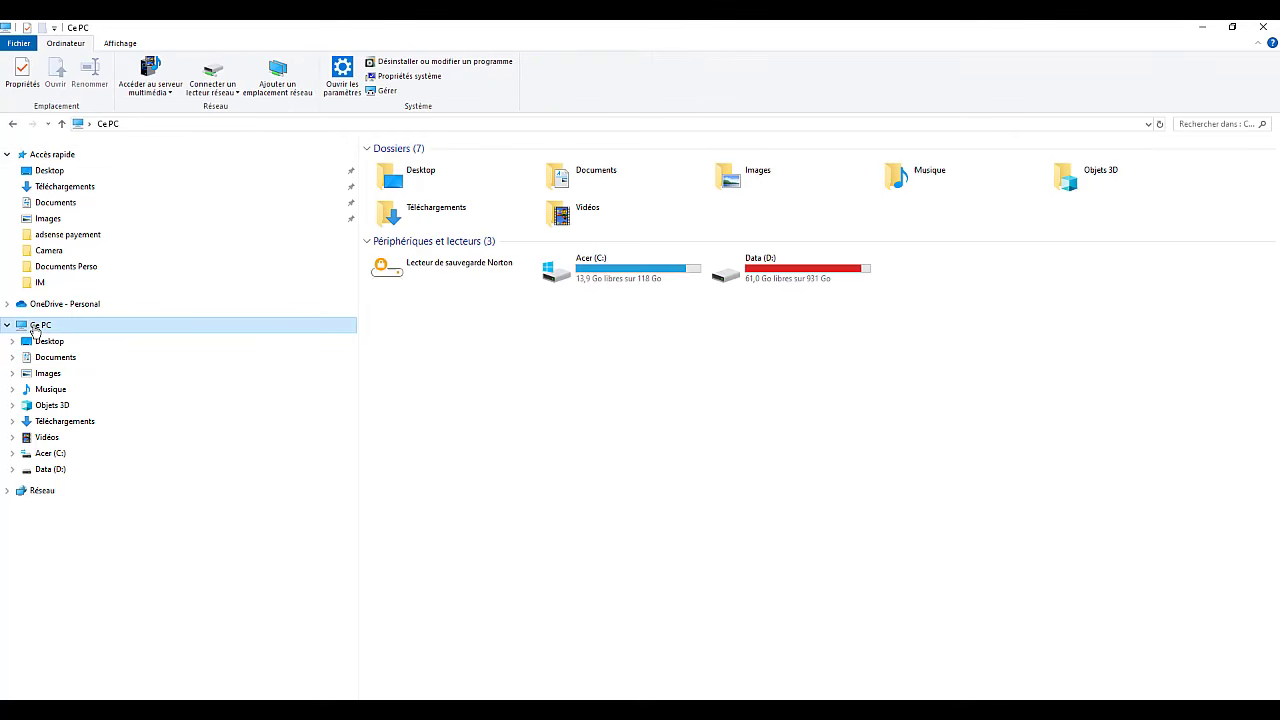
left_click(613, 264)
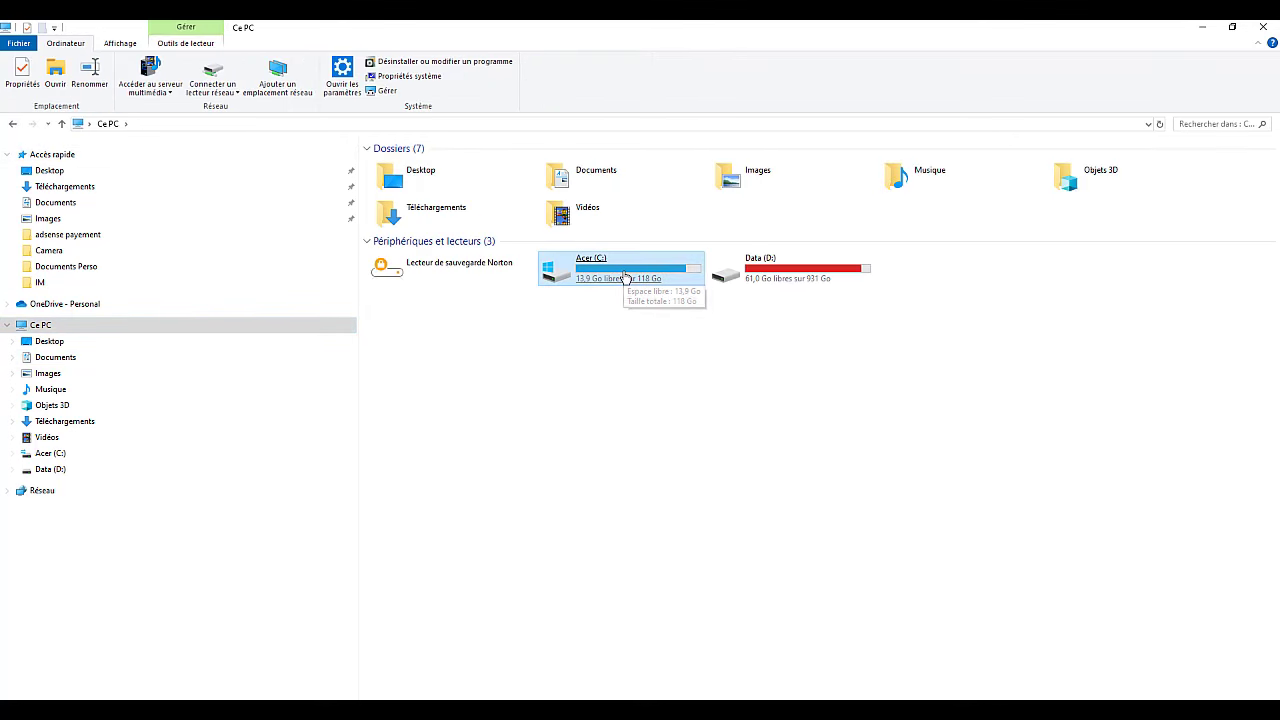
double_click(625, 277)
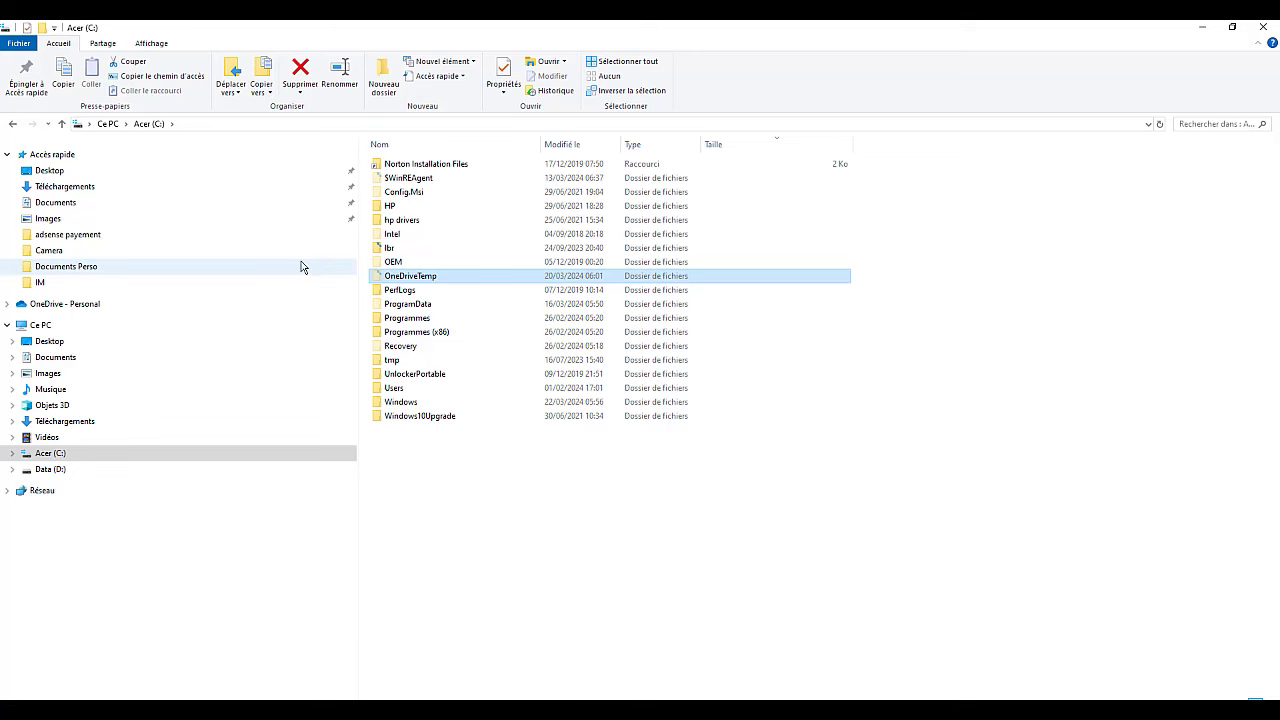
left_click(15, 124)
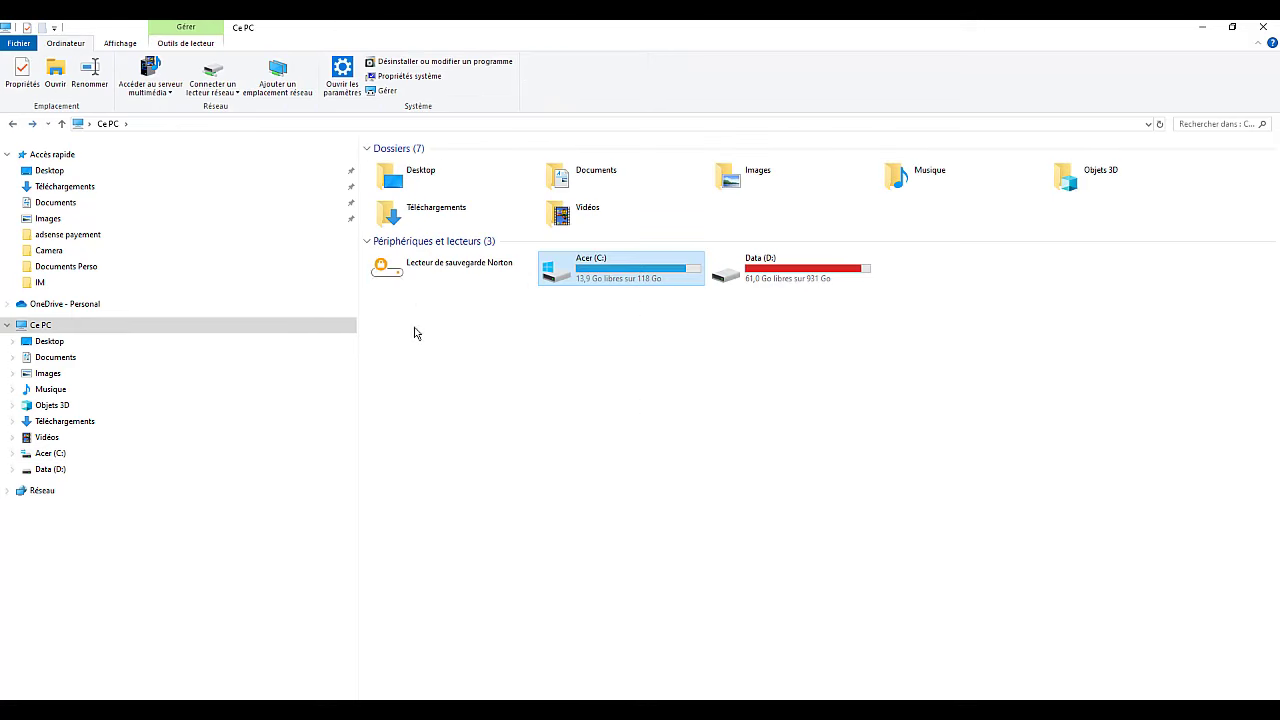
double_click(620, 272)
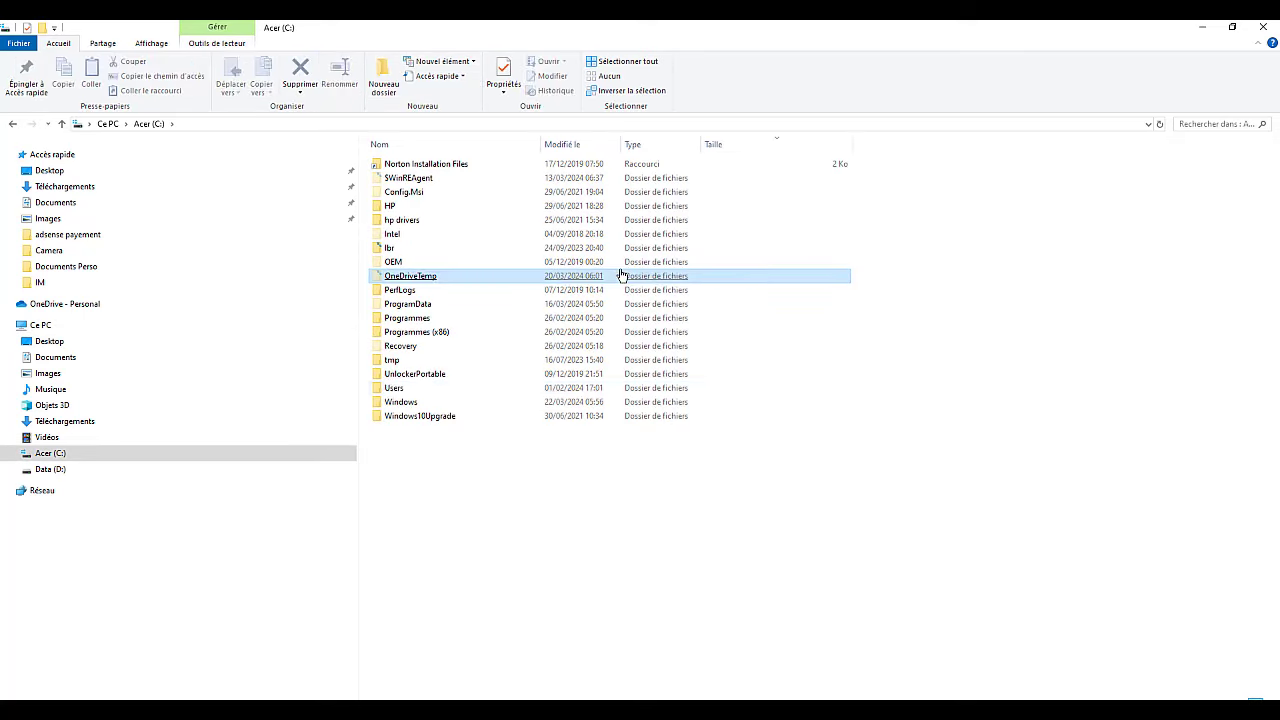
Open the Users folder, then the user's profile folder, then AppData.
left_click(395, 389)
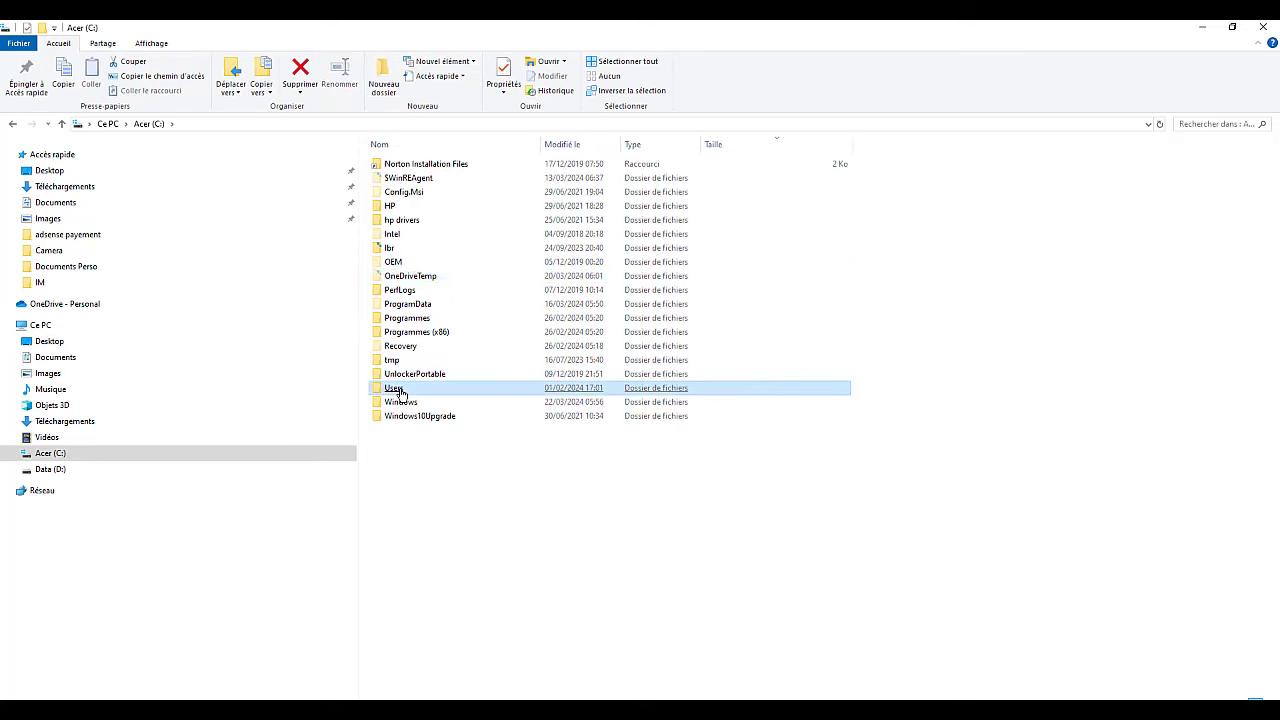
double_click(397, 389)
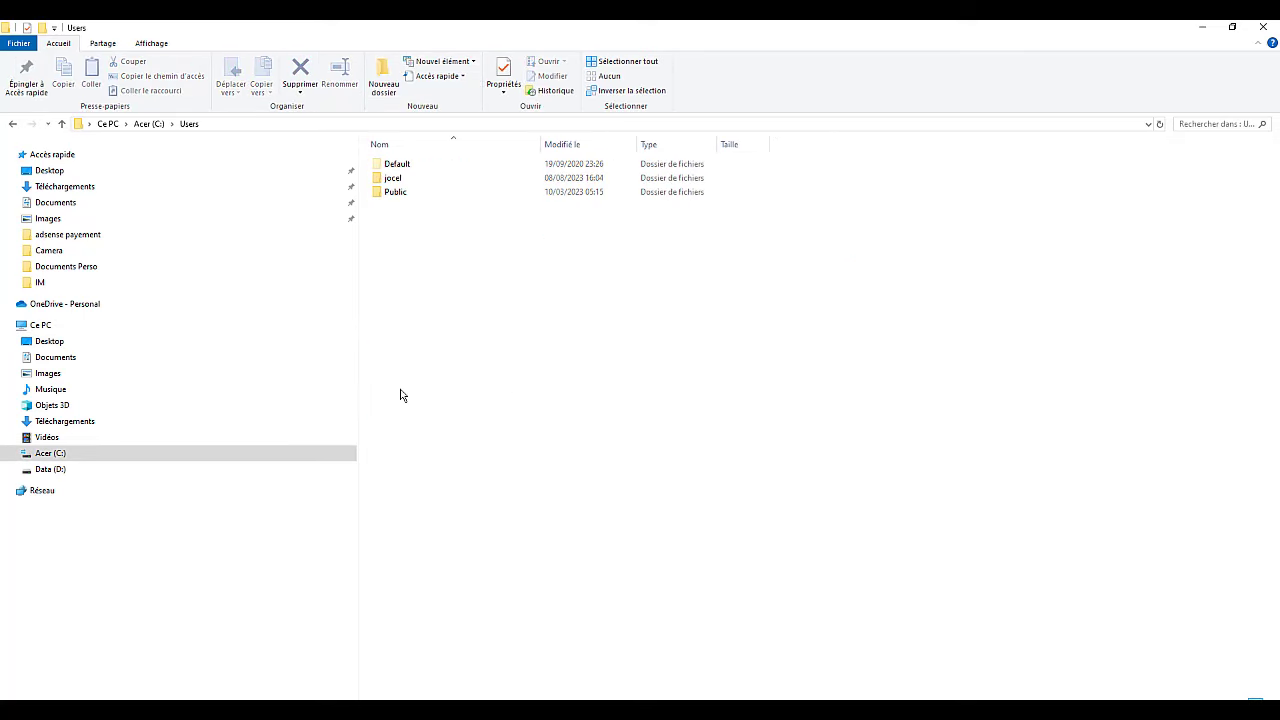
left_click(389, 183)
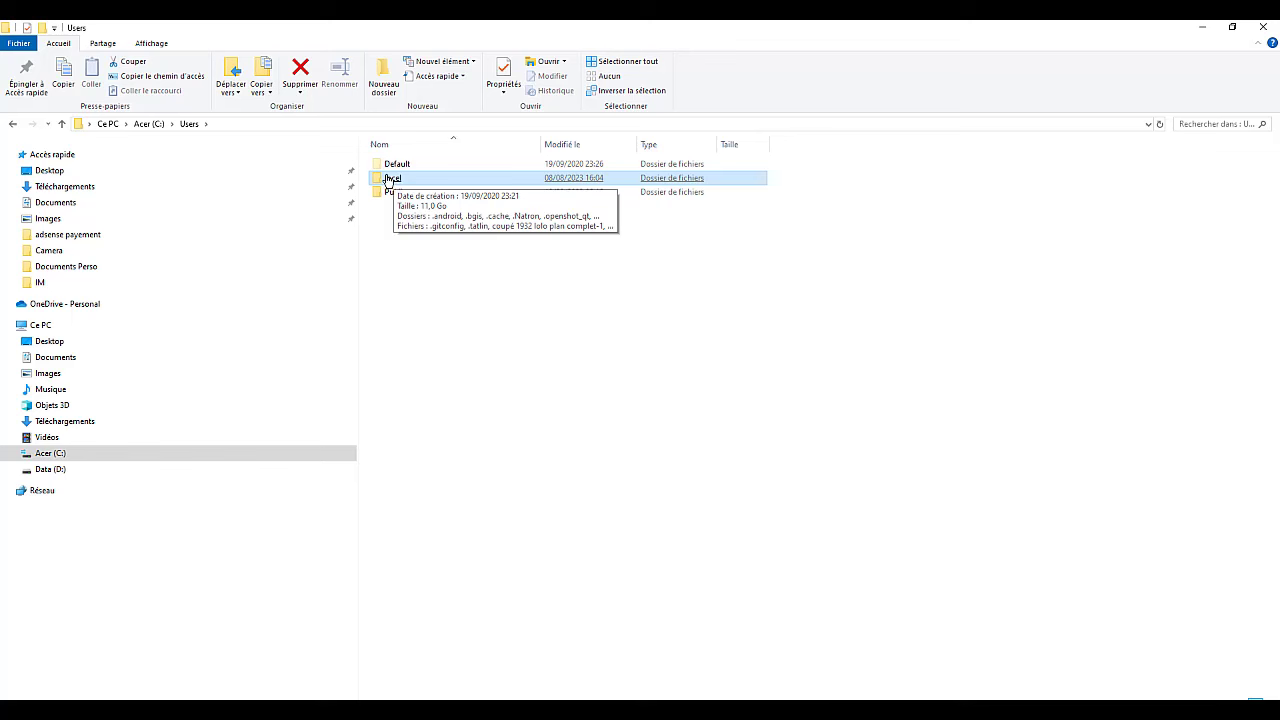
double_click(390, 183)
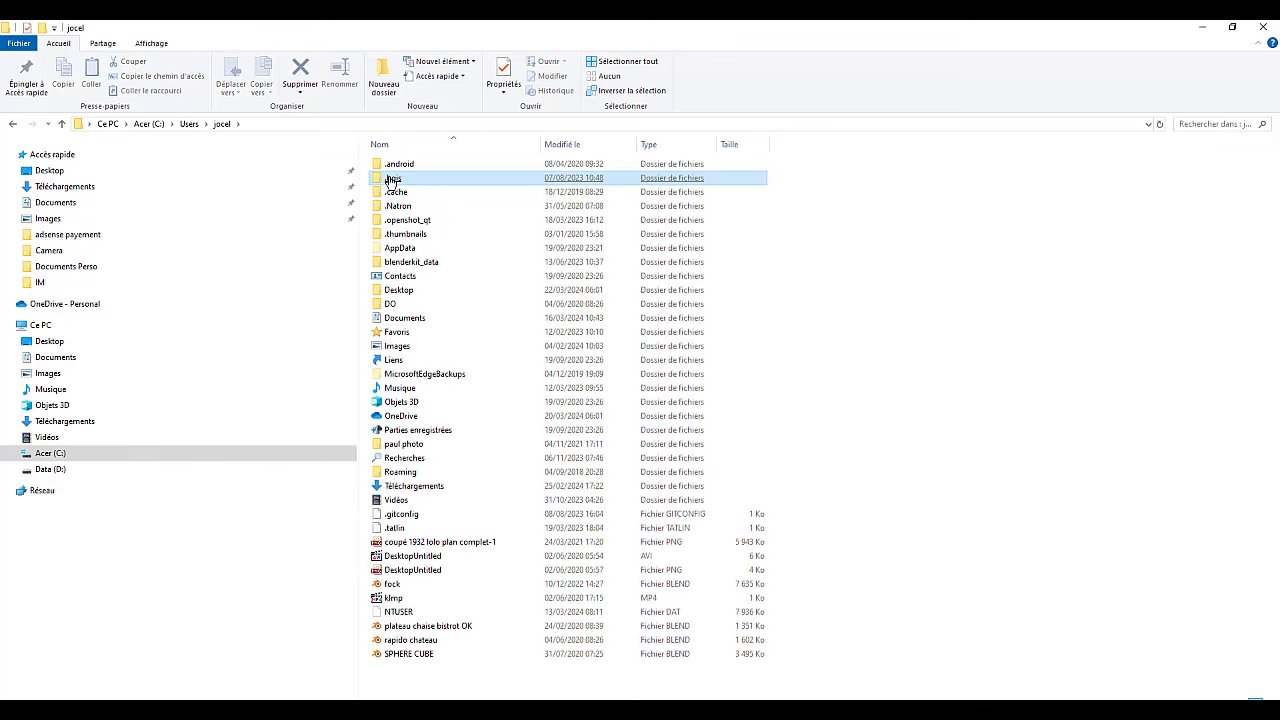
left_click(452, 558)
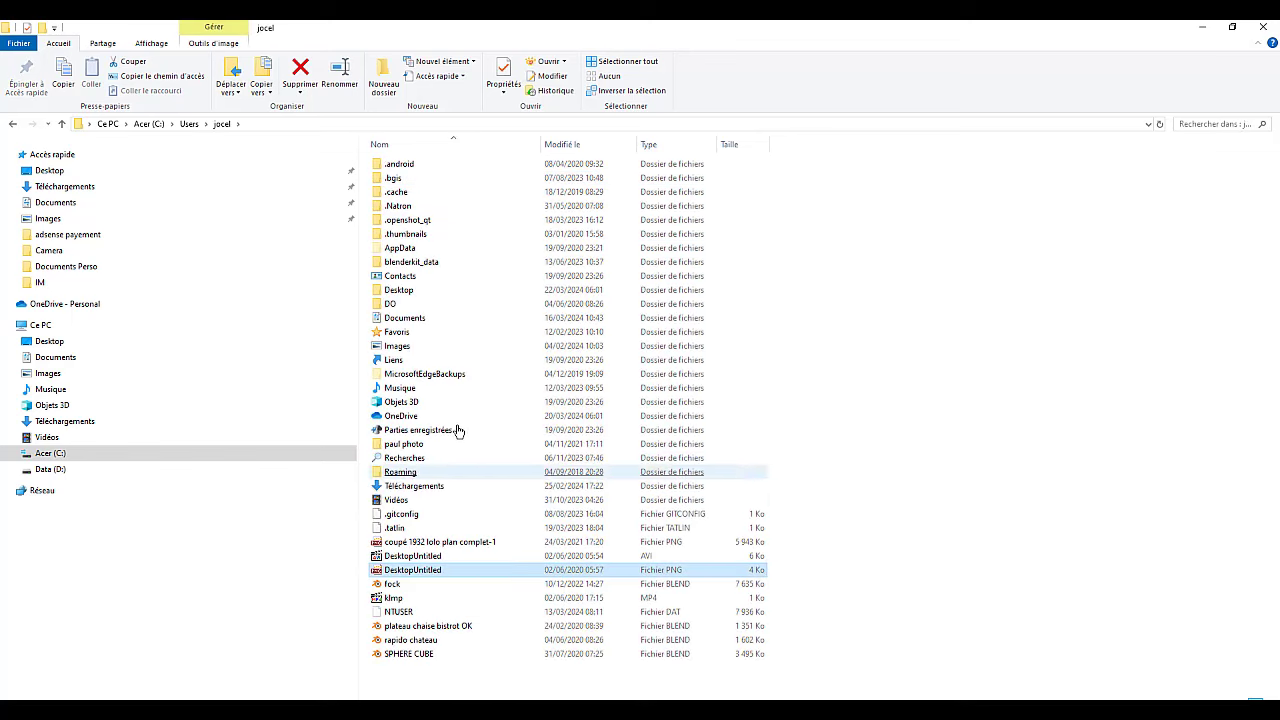
left_click(398, 250)
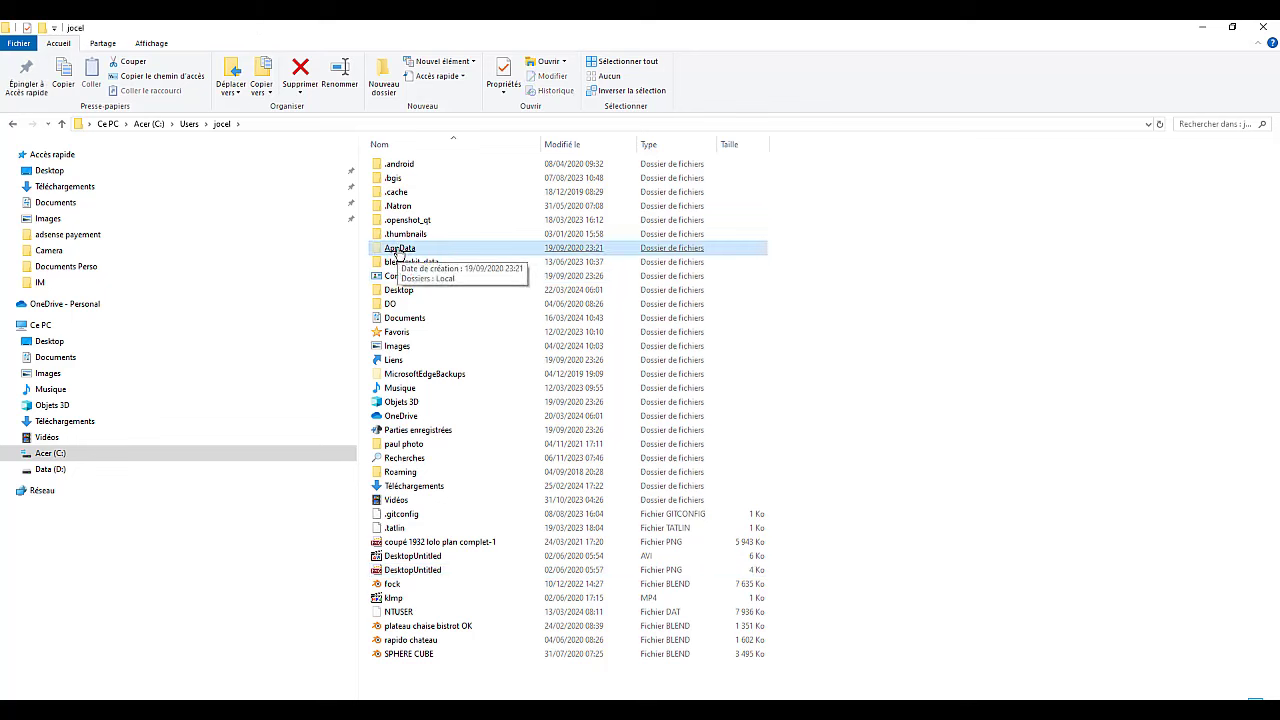
double_click(398, 250)
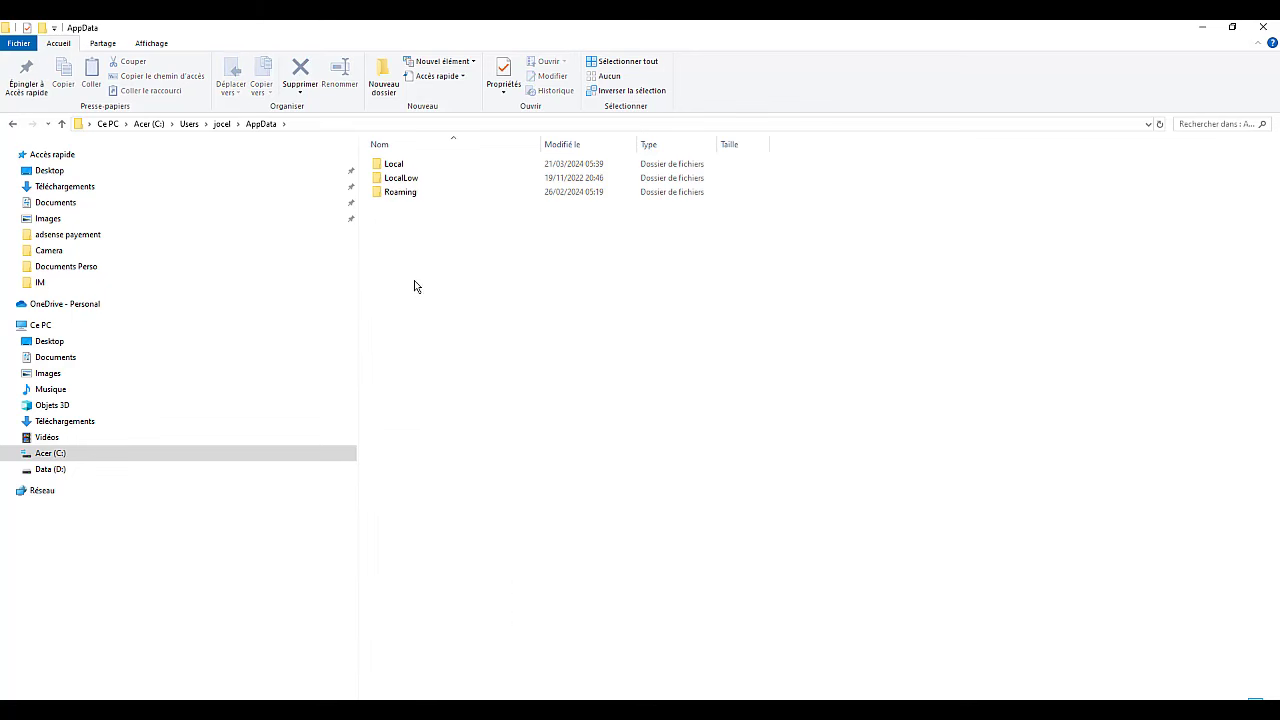
Open Roaming, then the Blender Foundation folder.
left_click(400, 197)
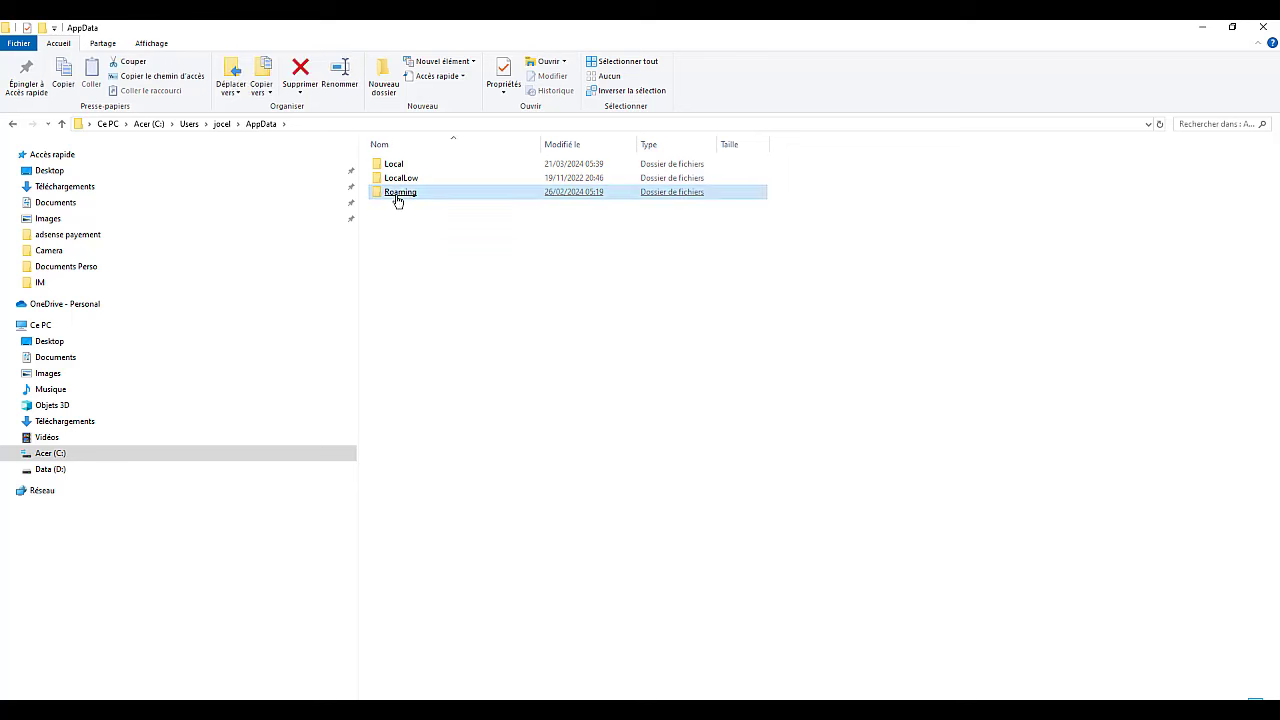
double_click(400, 195)
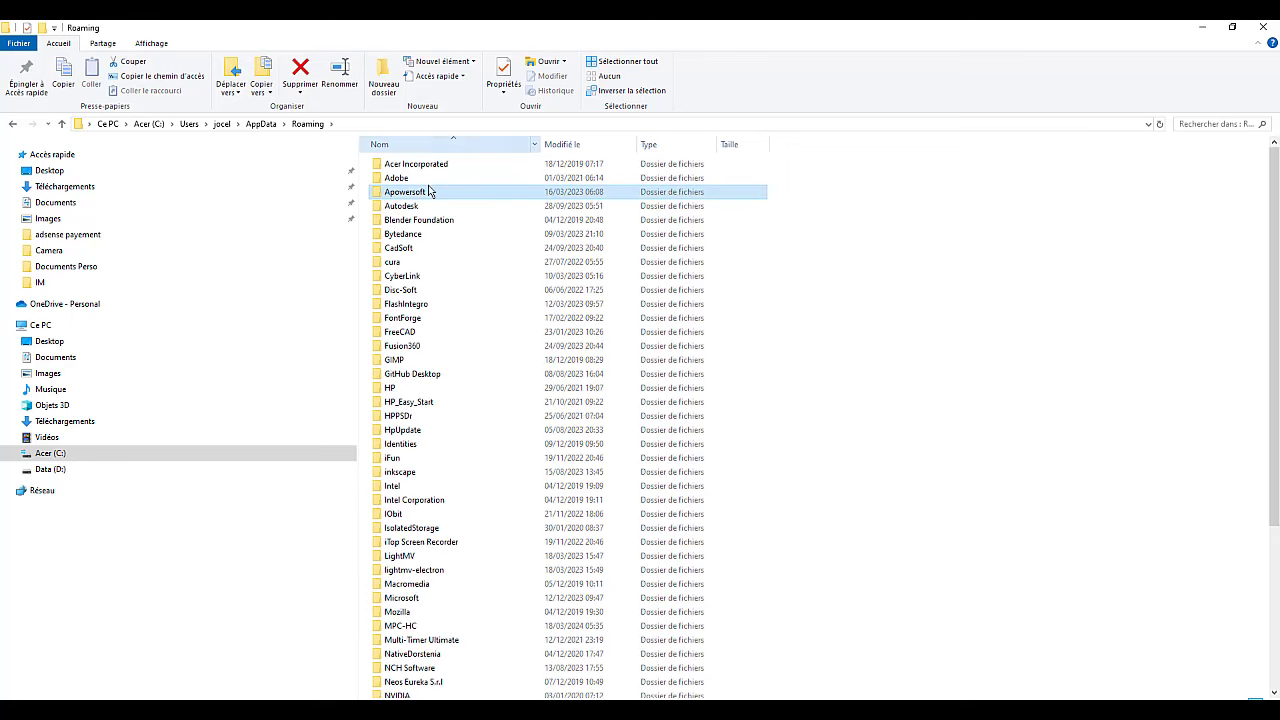
left_click(448, 416)
left_click(440, 360)
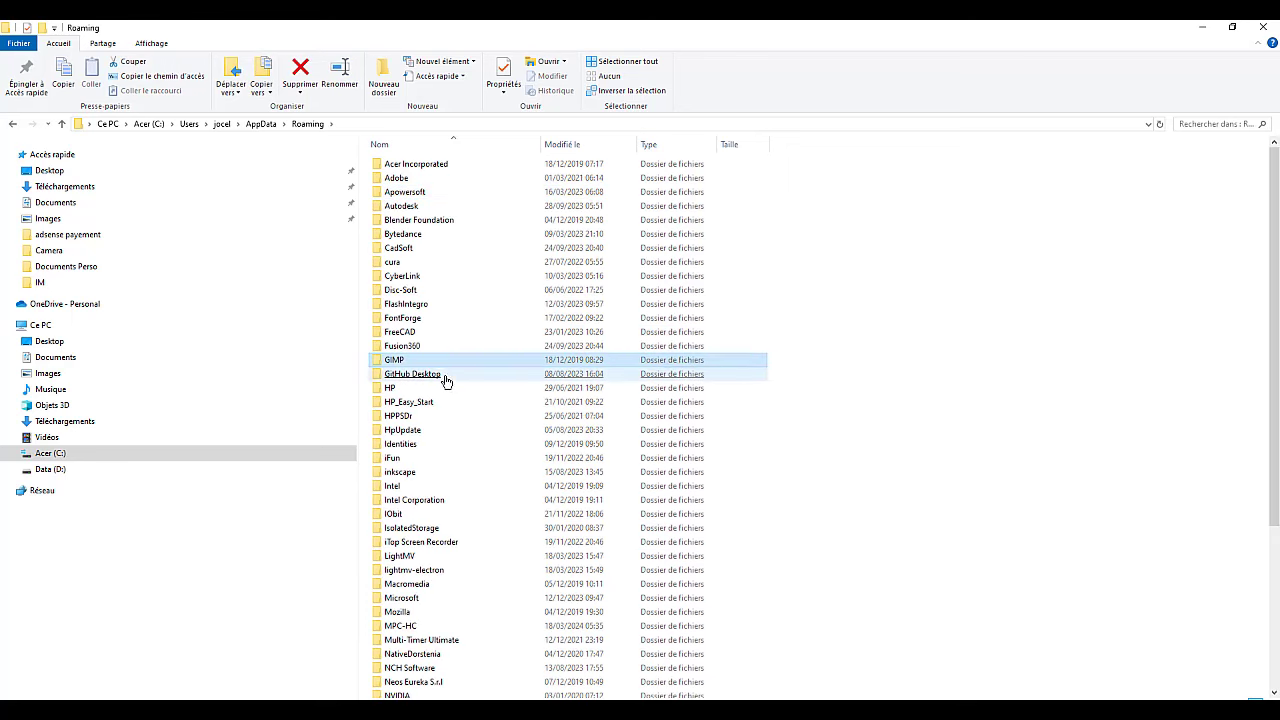
left_click(413, 221)
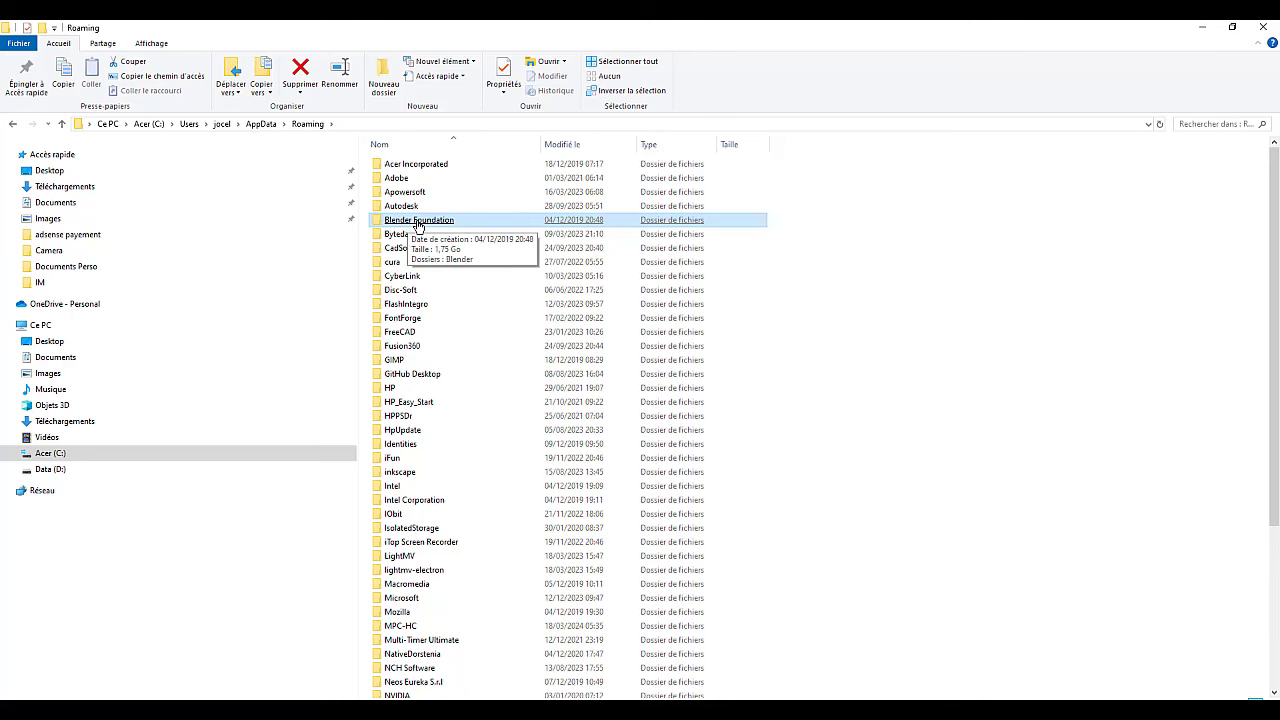
double_click(418, 222)
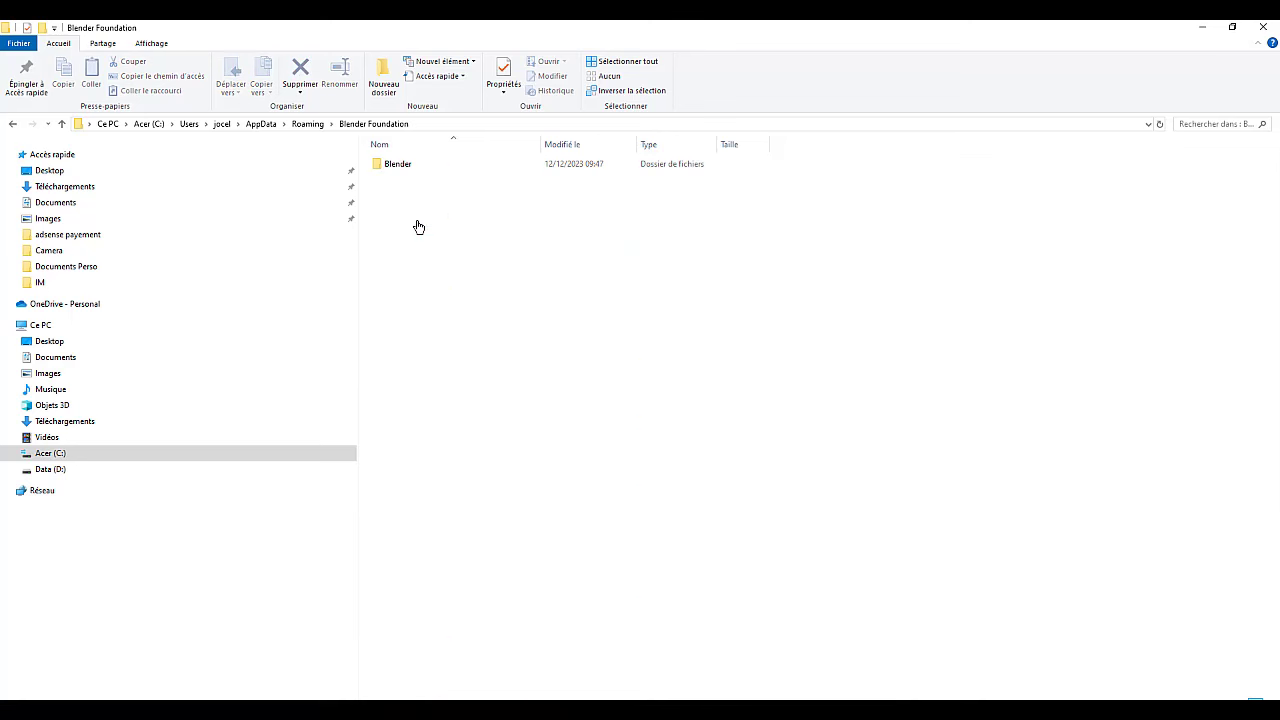
Open the Blender folder and its 4.0 version folder, selecting config inside.
left_click(397, 170)
double_click(400, 167)
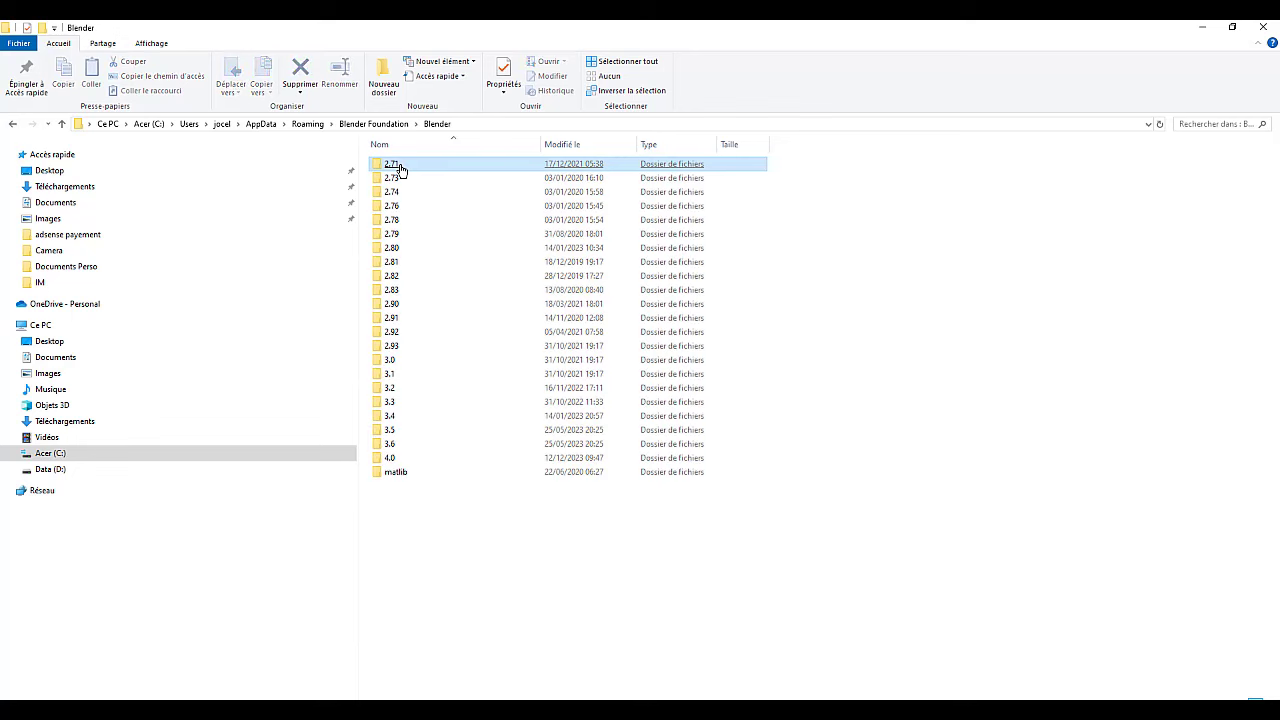
left_click(399, 460)
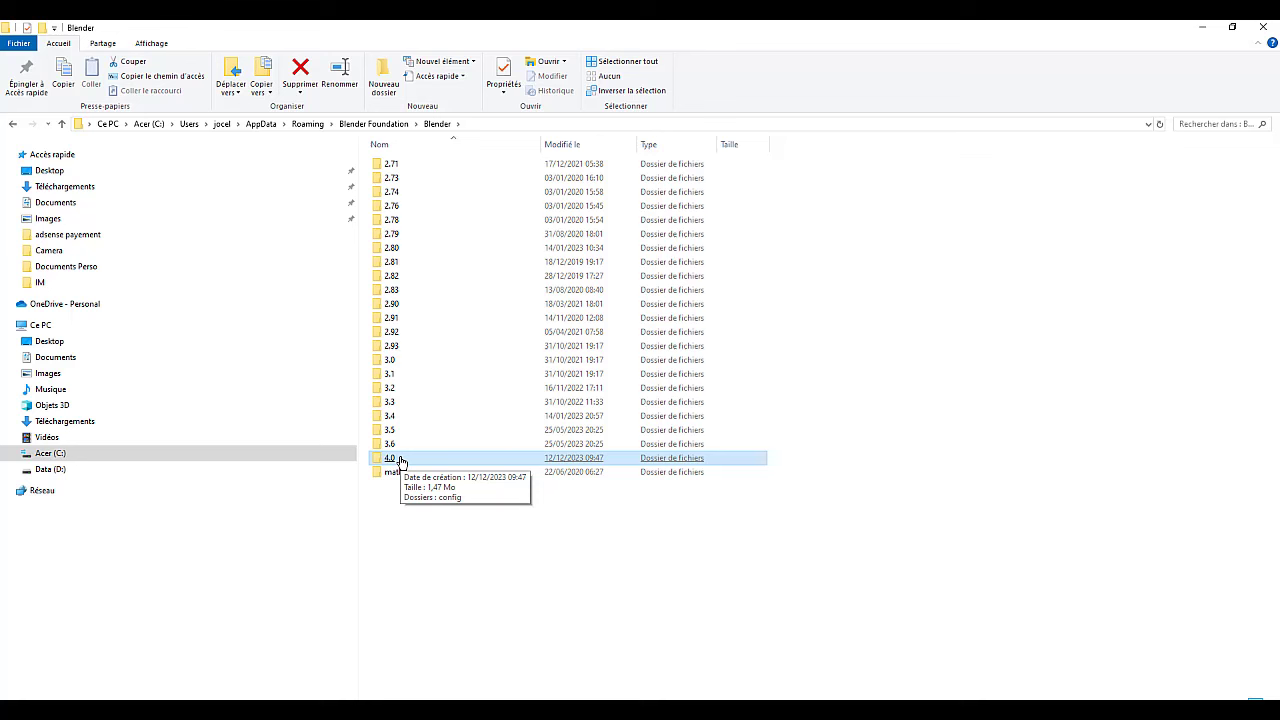
left_click(410, 471)
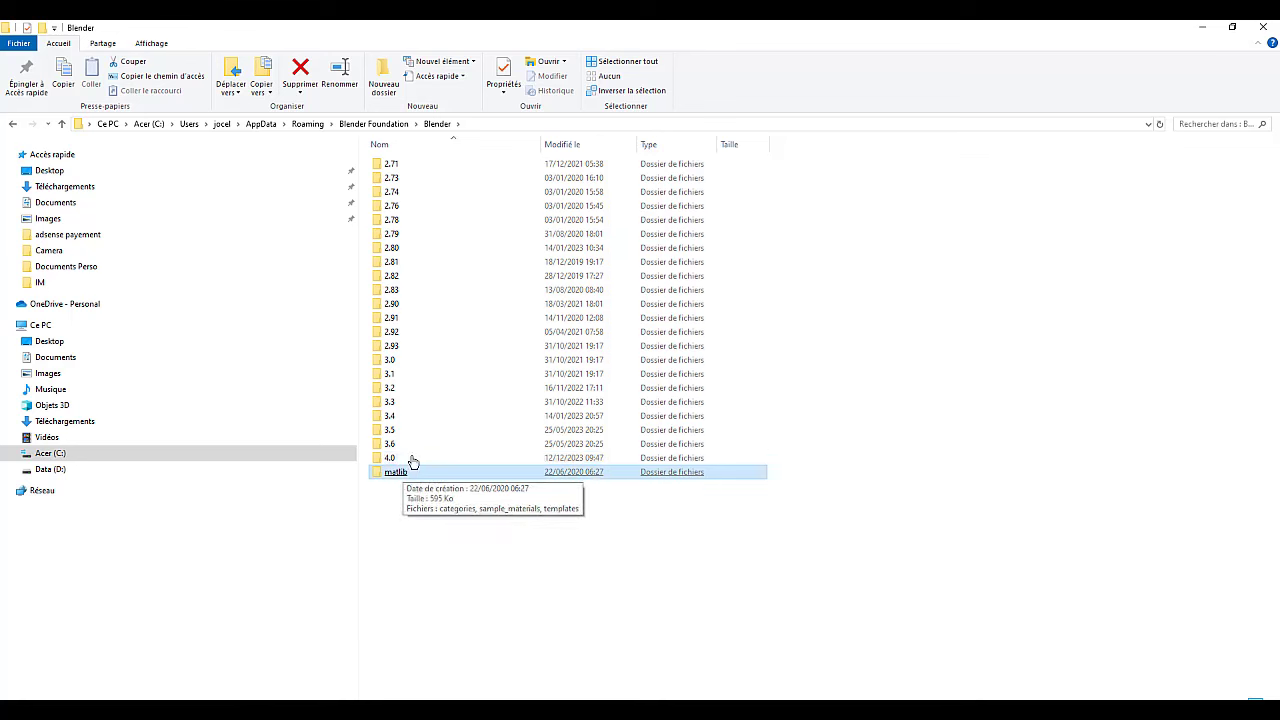
left_click(411, 460)
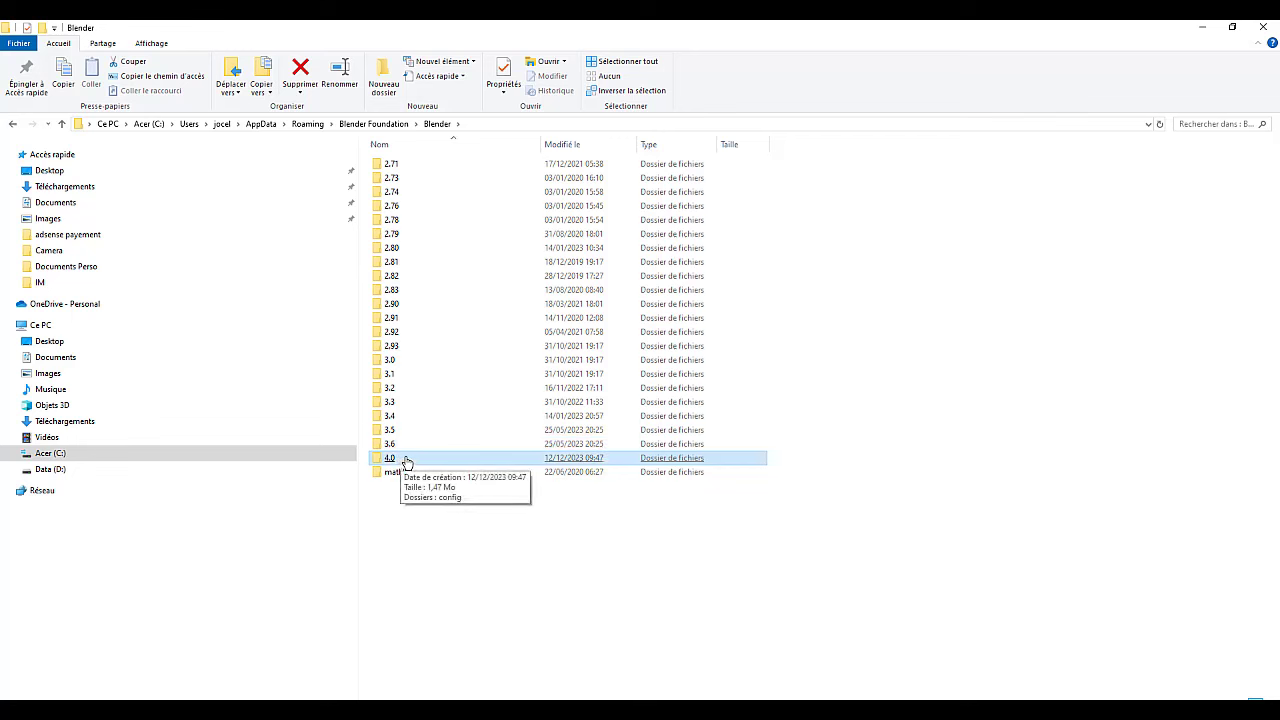
double_click(407, 462)
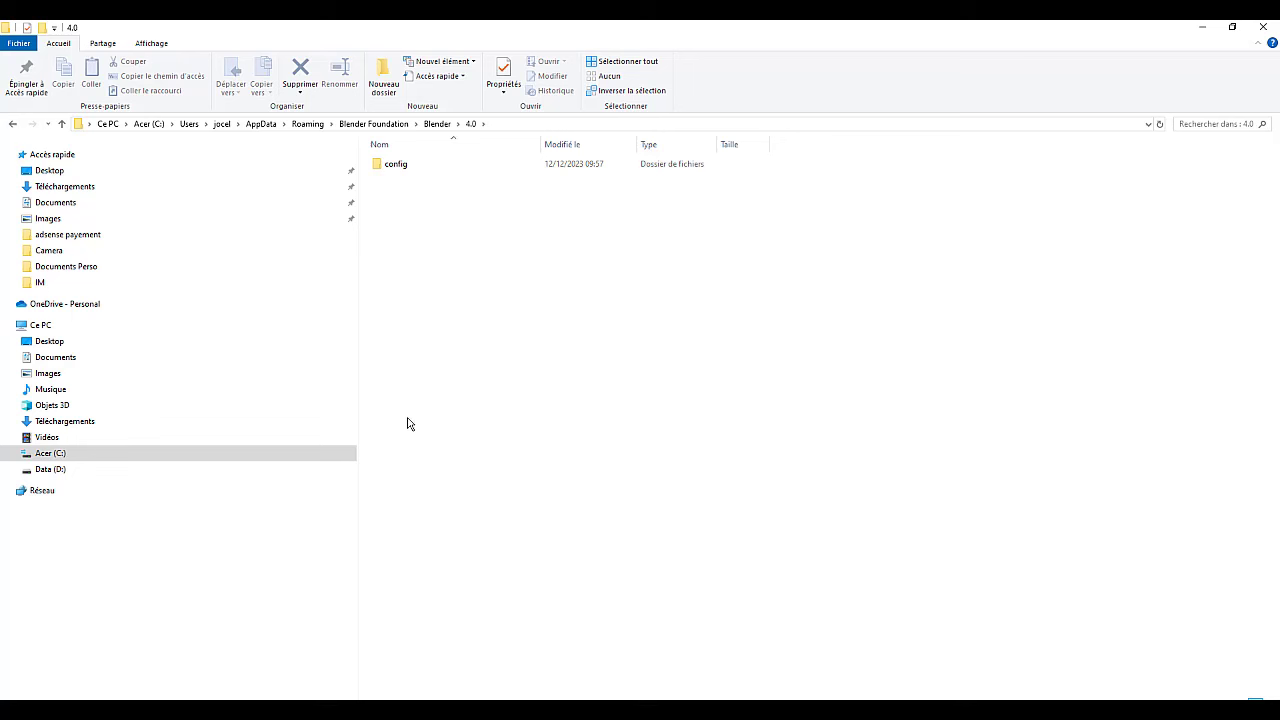
left_click(399, 171)
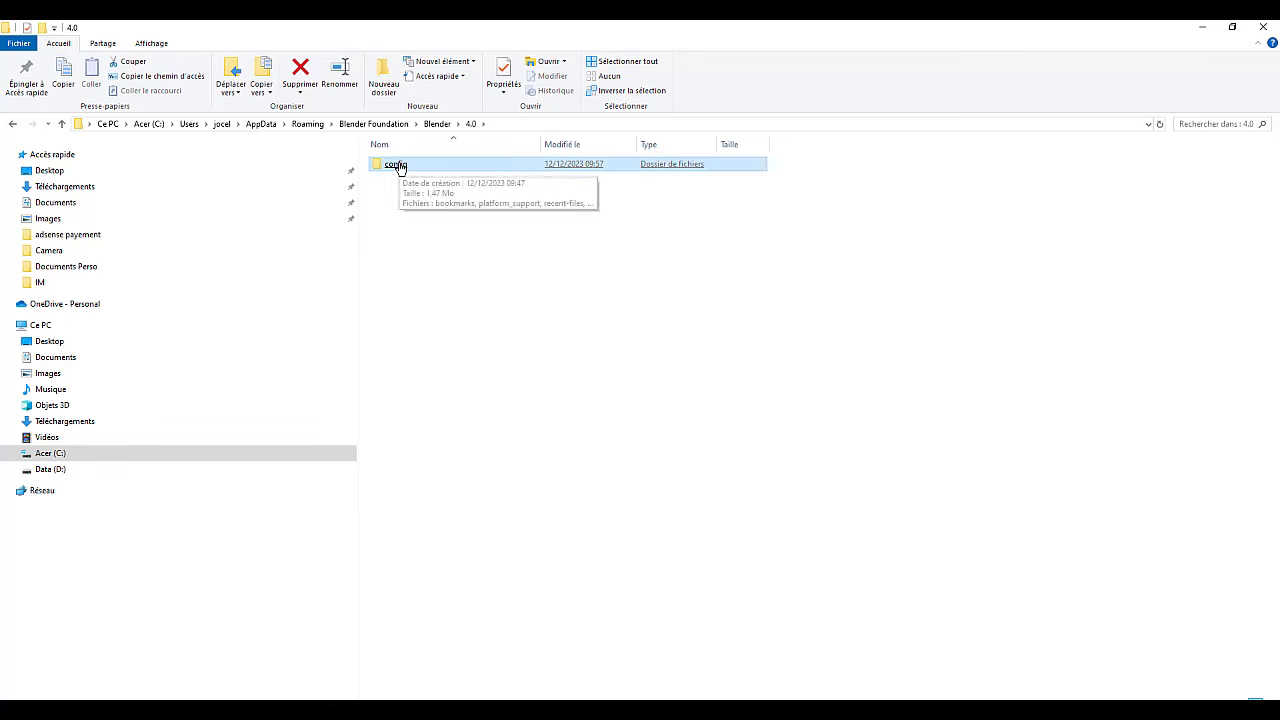
Open the config folder and inspect the startup and userpref files.
double_click(399, 167)
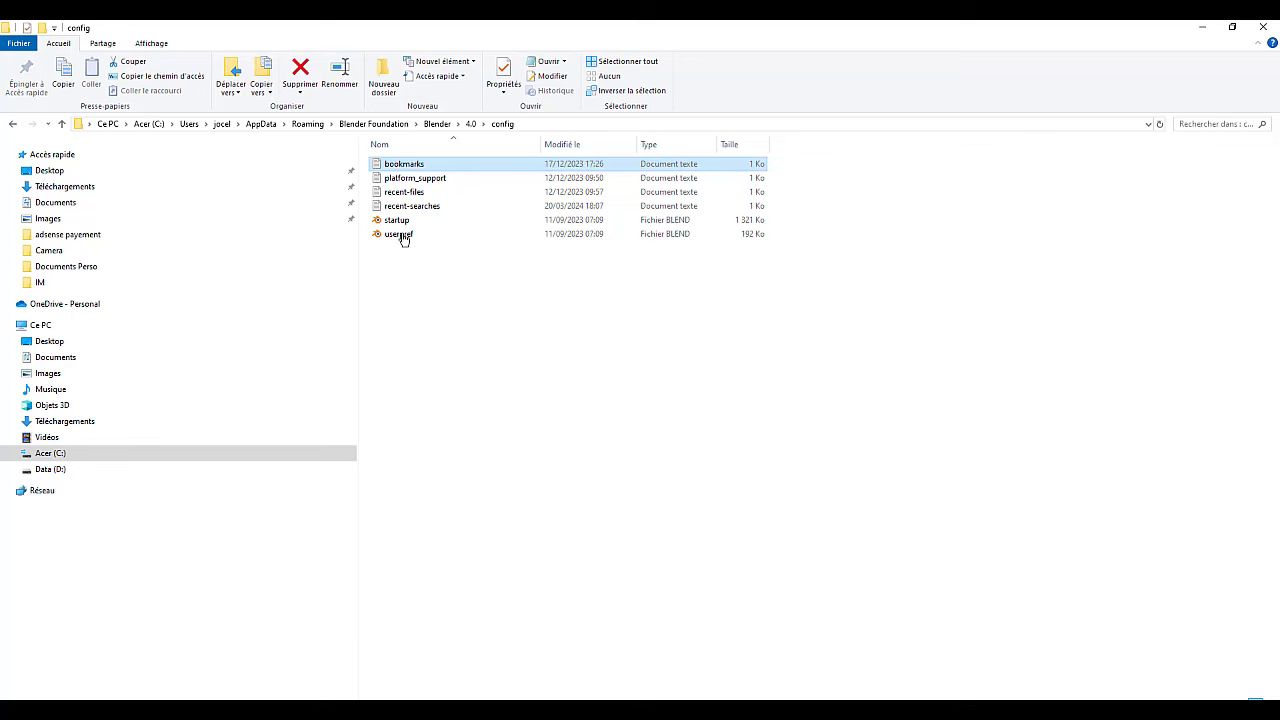
left_click(398, 222)
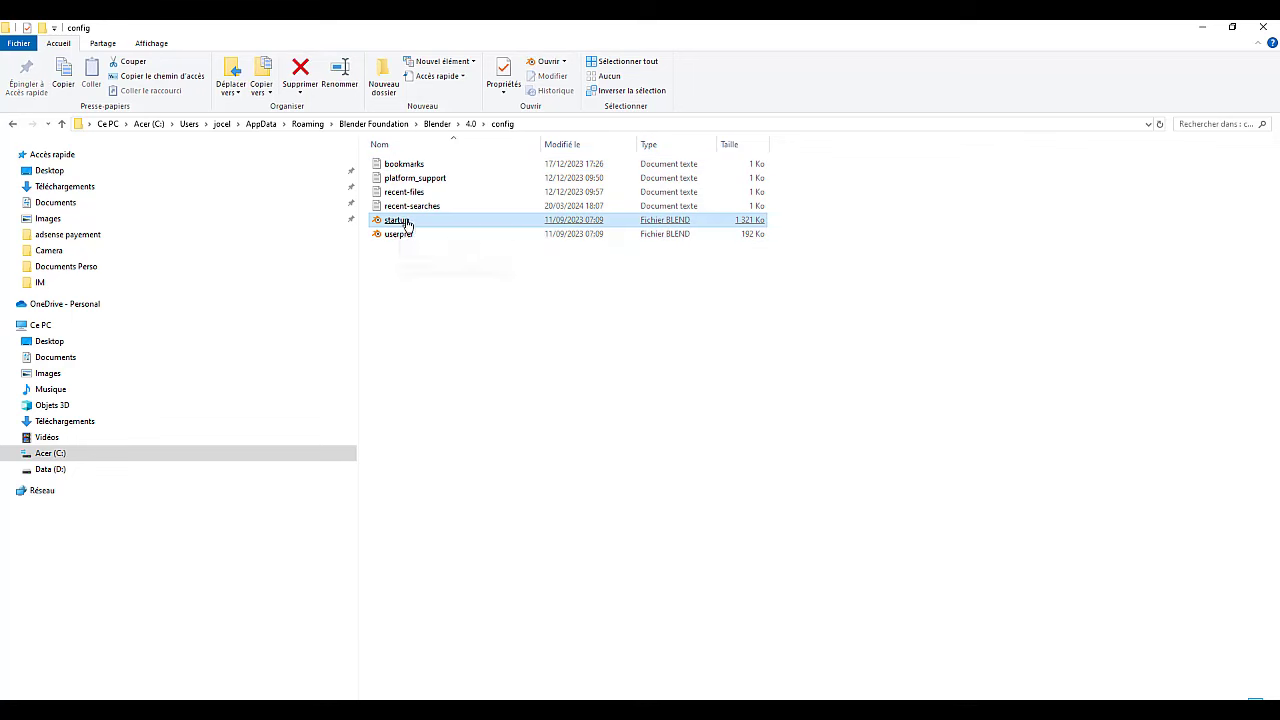
left_click(401, 233)
left_click(405, 289)
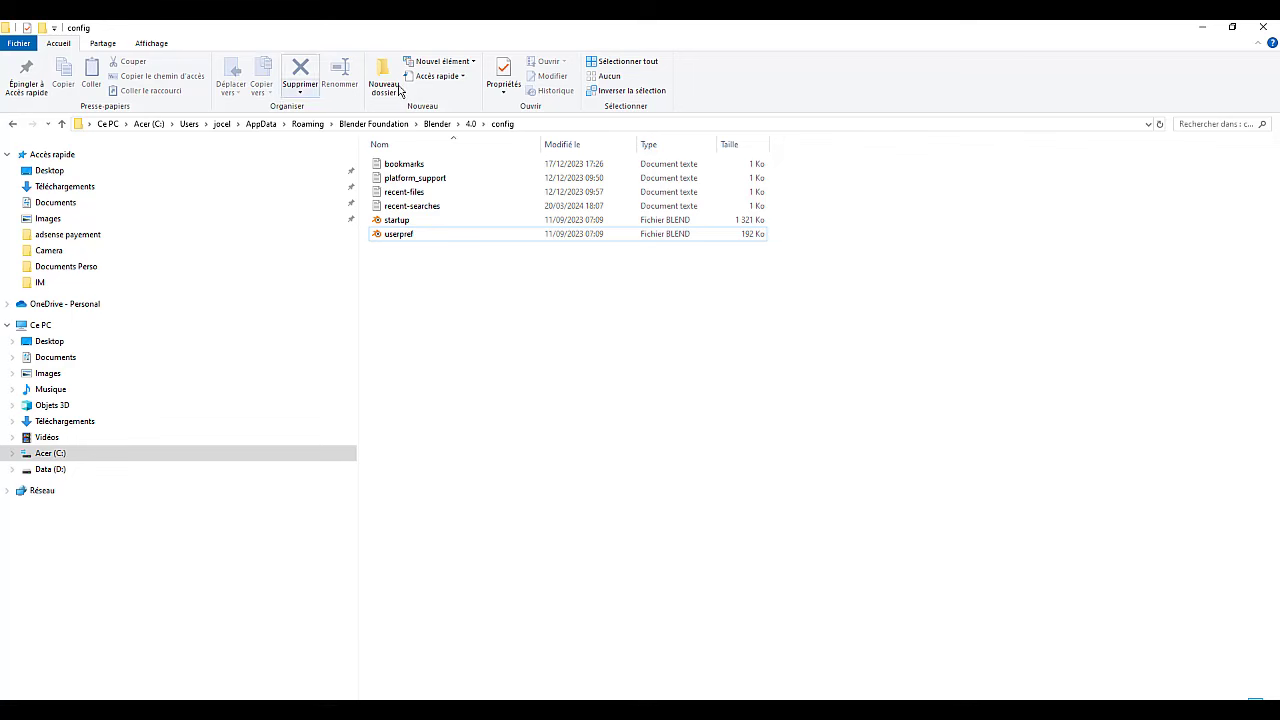
Close the Explorer window and drag the properties border right to enlarge the 3D viewport.
left_click(1262, 30)
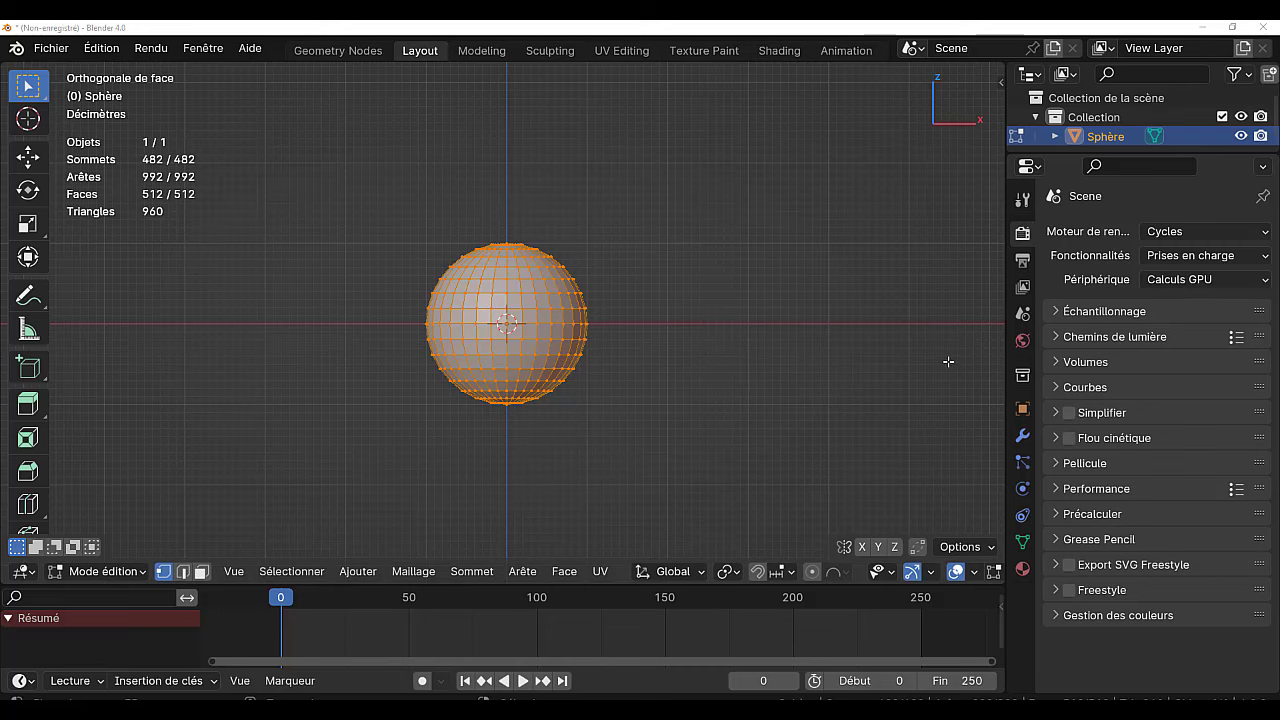
left_click_drag(1007, 332, 1085, 323)
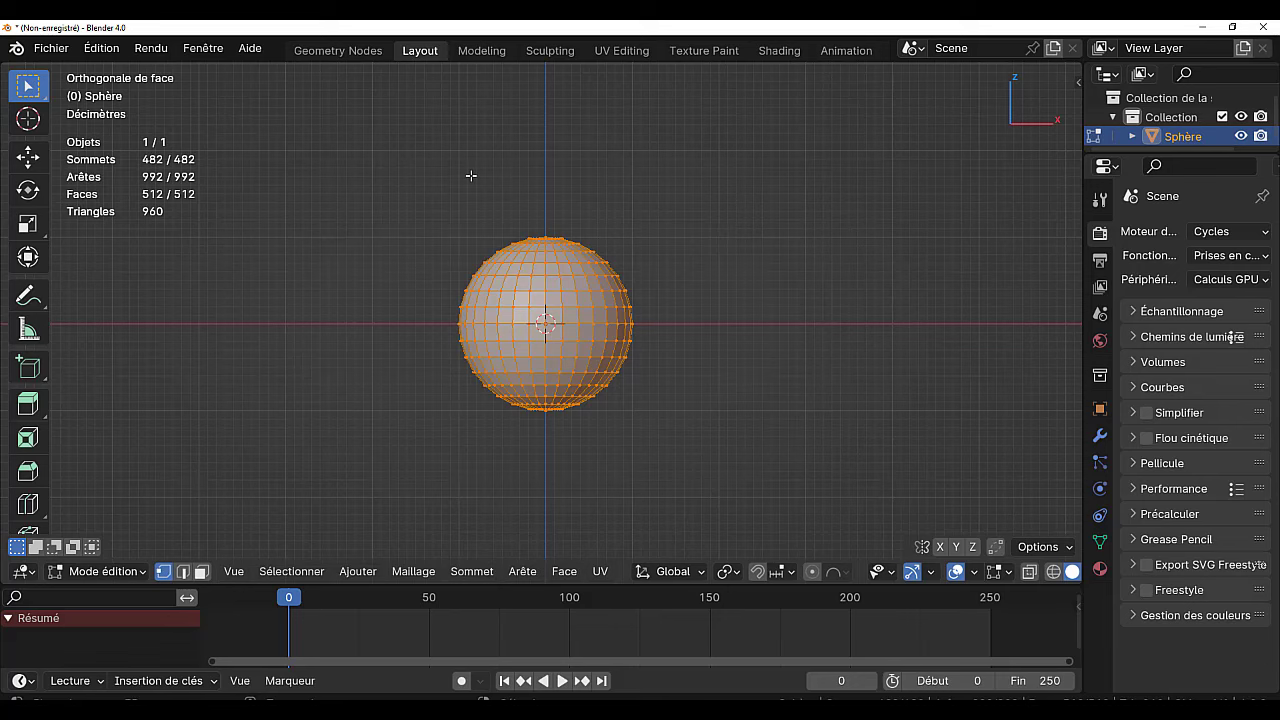
Open the Acer (C:) drive from Ce PC.
left_click(233, 571)
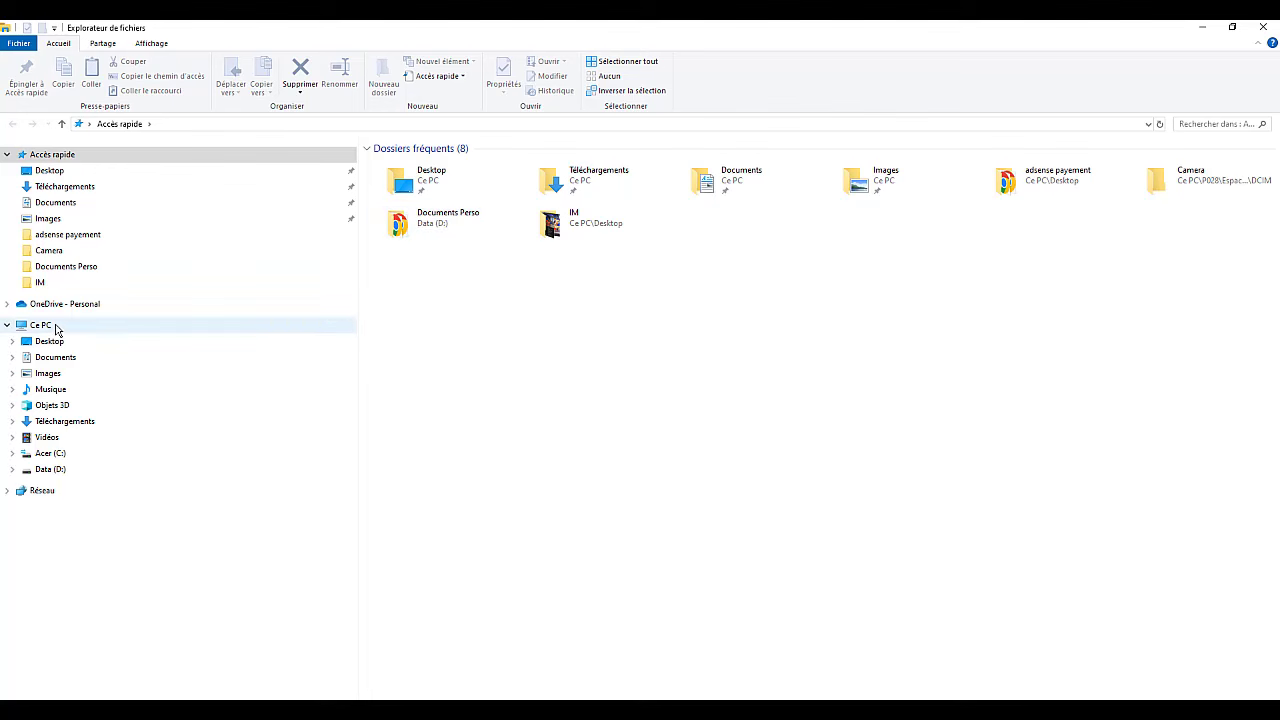
left_click(59, 327)
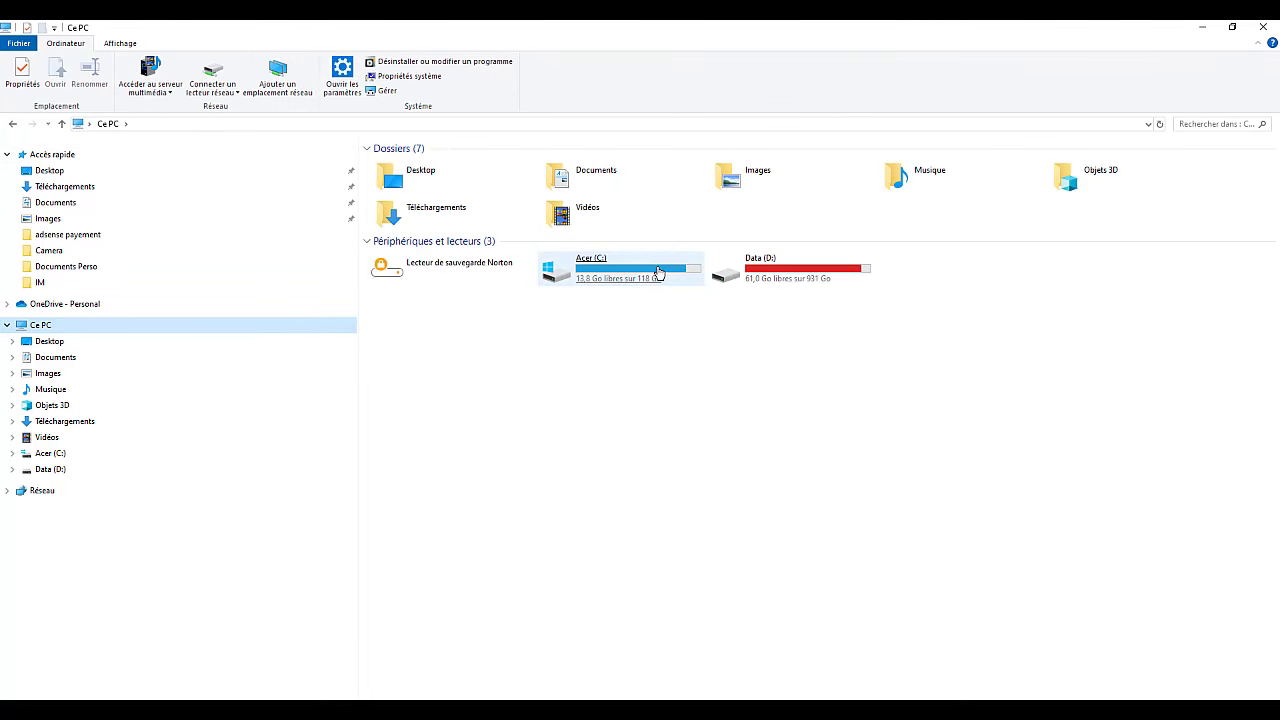
left_click(654, 276)
double_click(654, 276)
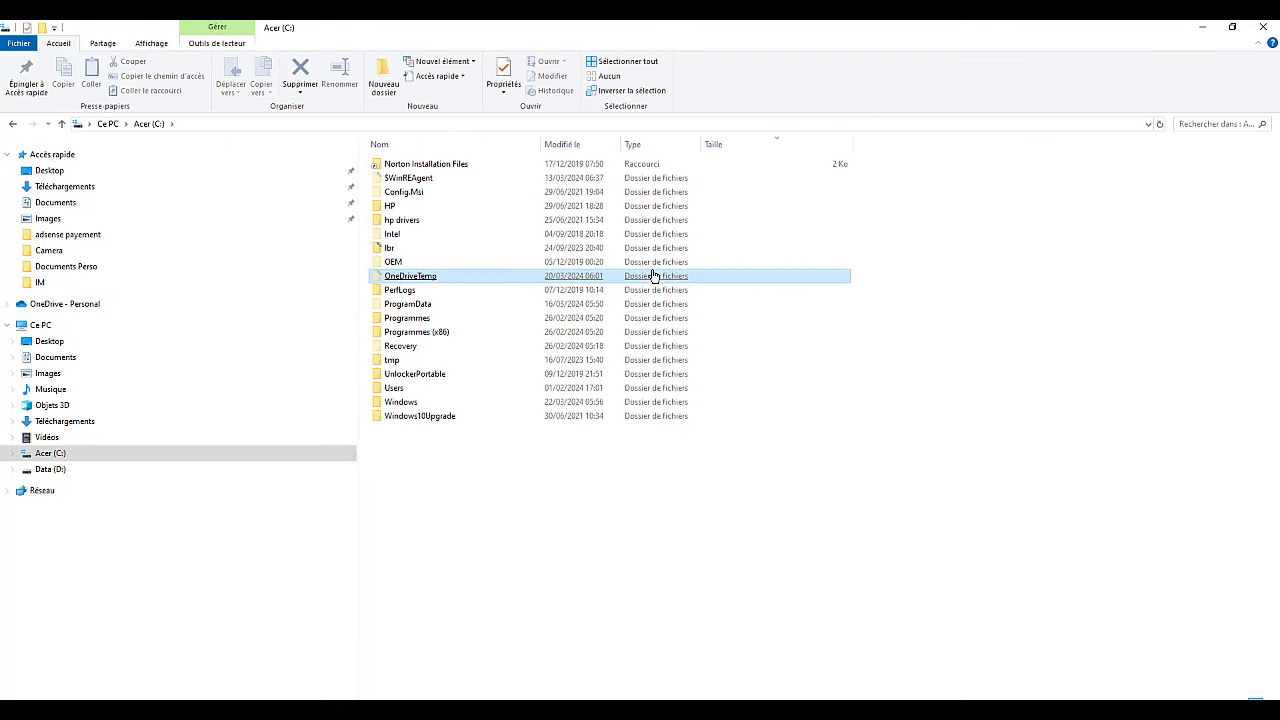
Open Users and the user's home folder, briefly entering blenderkit_data and going back.
left_click(408, 401)
double_click(402, 387)
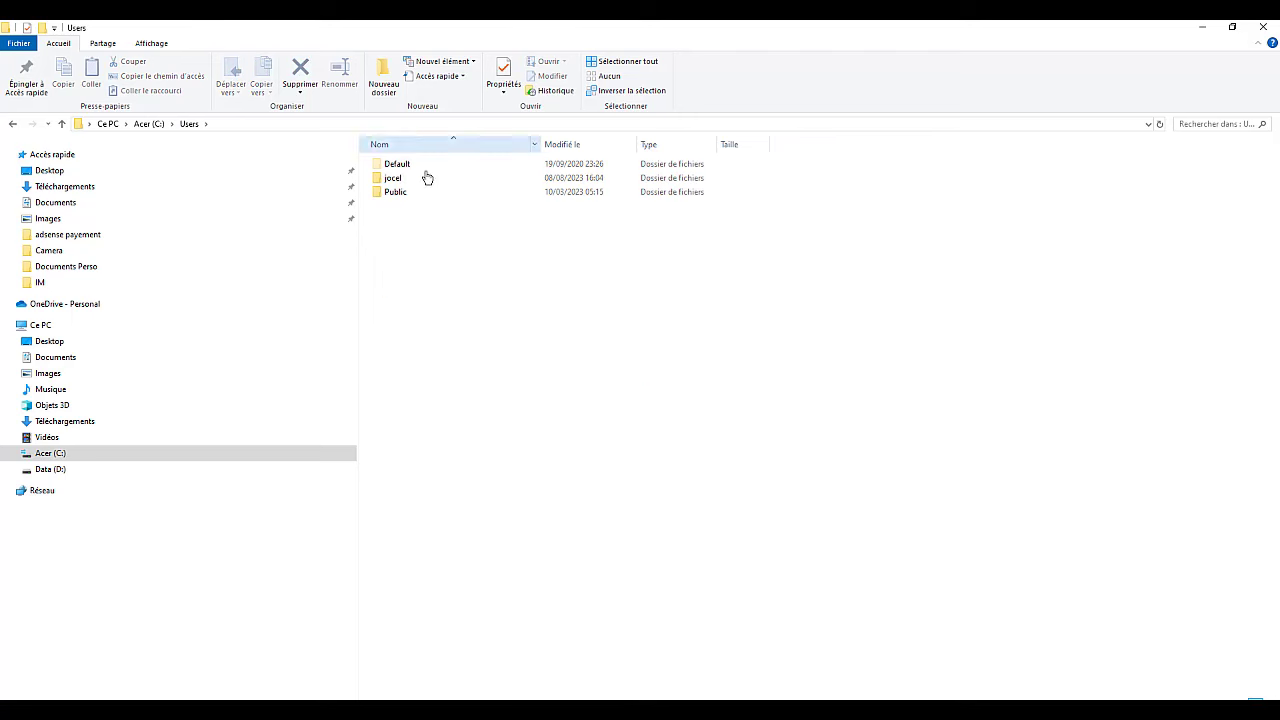
left_click(395, 179)
double_click(394, 180)
left_click(560, 513)
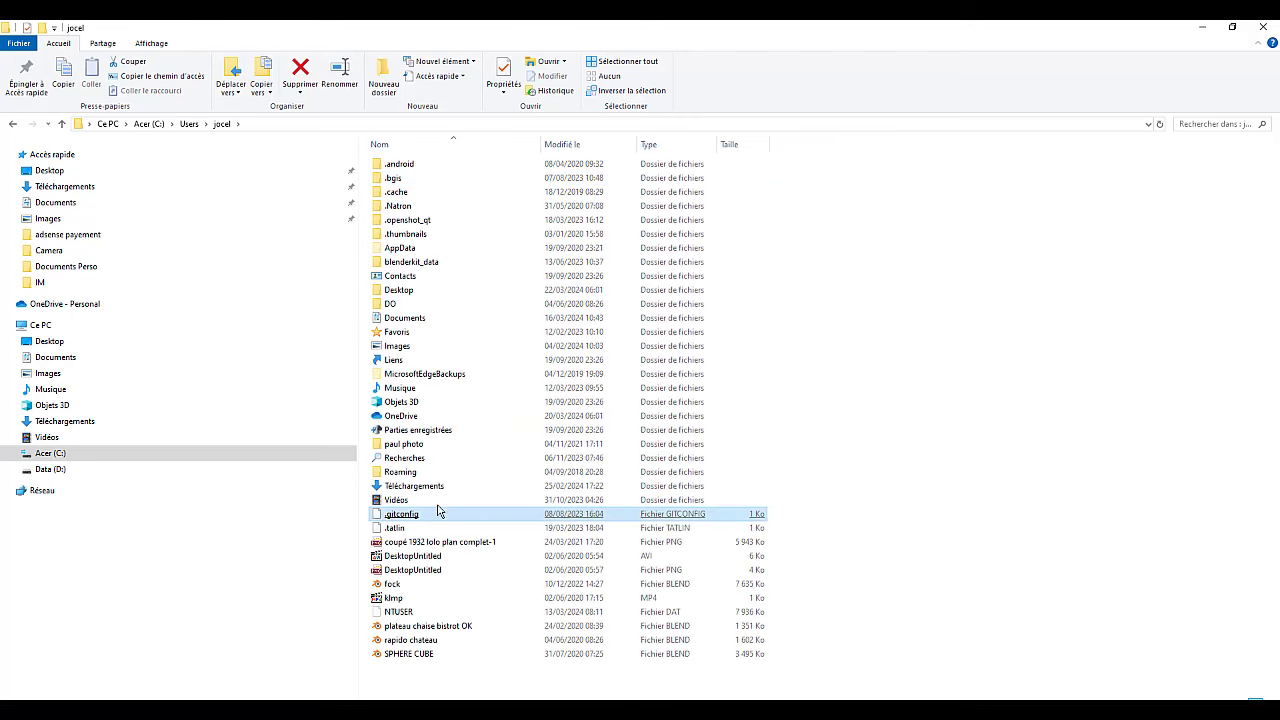
double_click(406, 264)
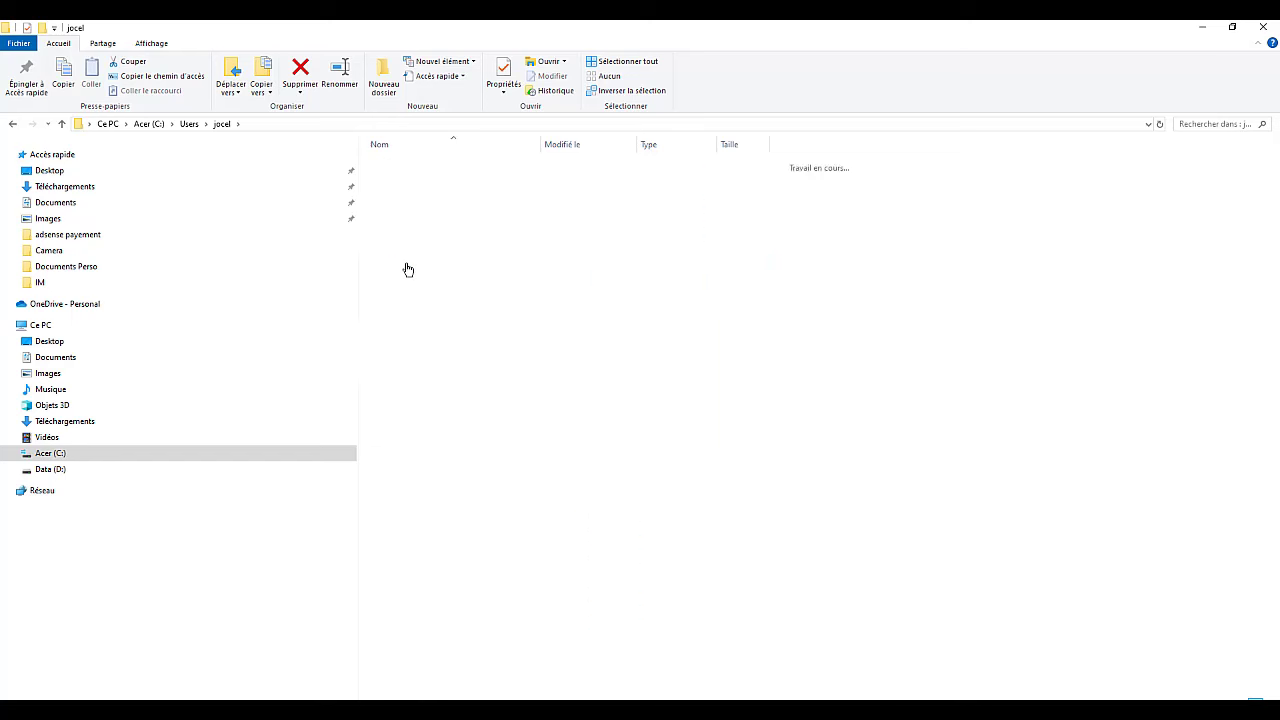
left_click(12, 123)
Open AppData, then Roaming, then the Blender Foundation folder.
left_click(436, 289)
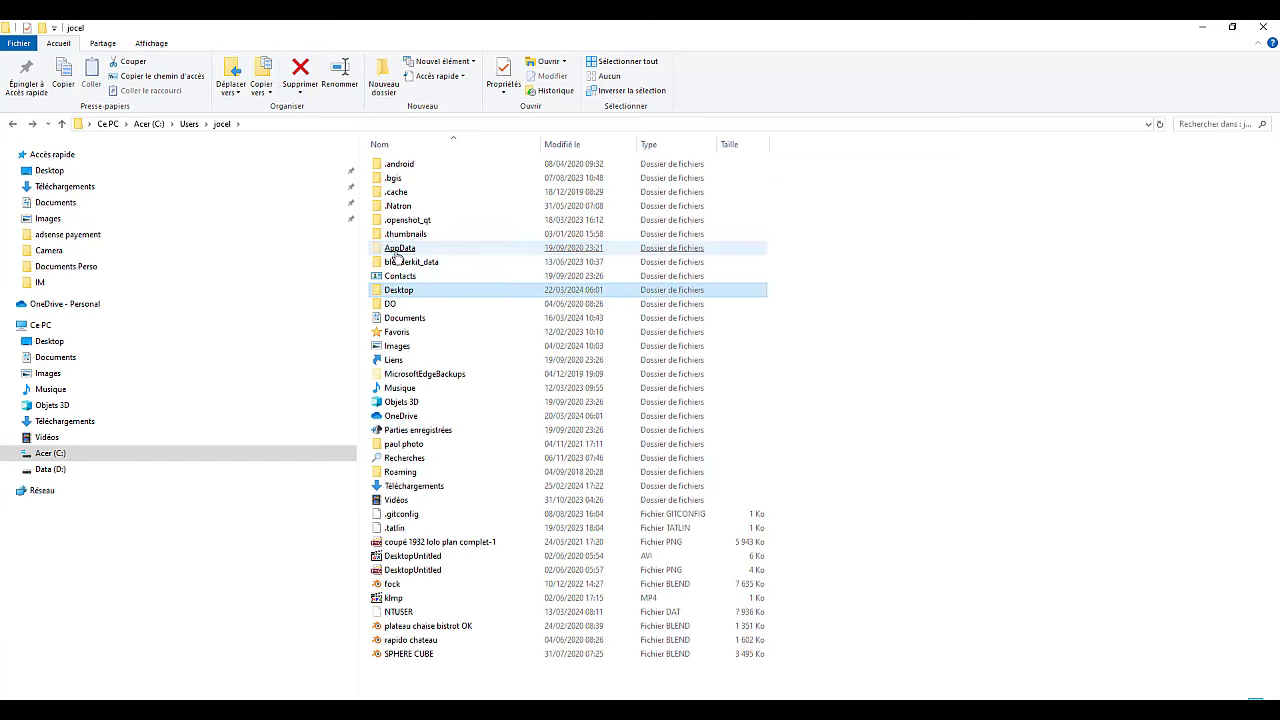
left_click(402, 251)
double_click(402, 251)
left_click(399, 200)
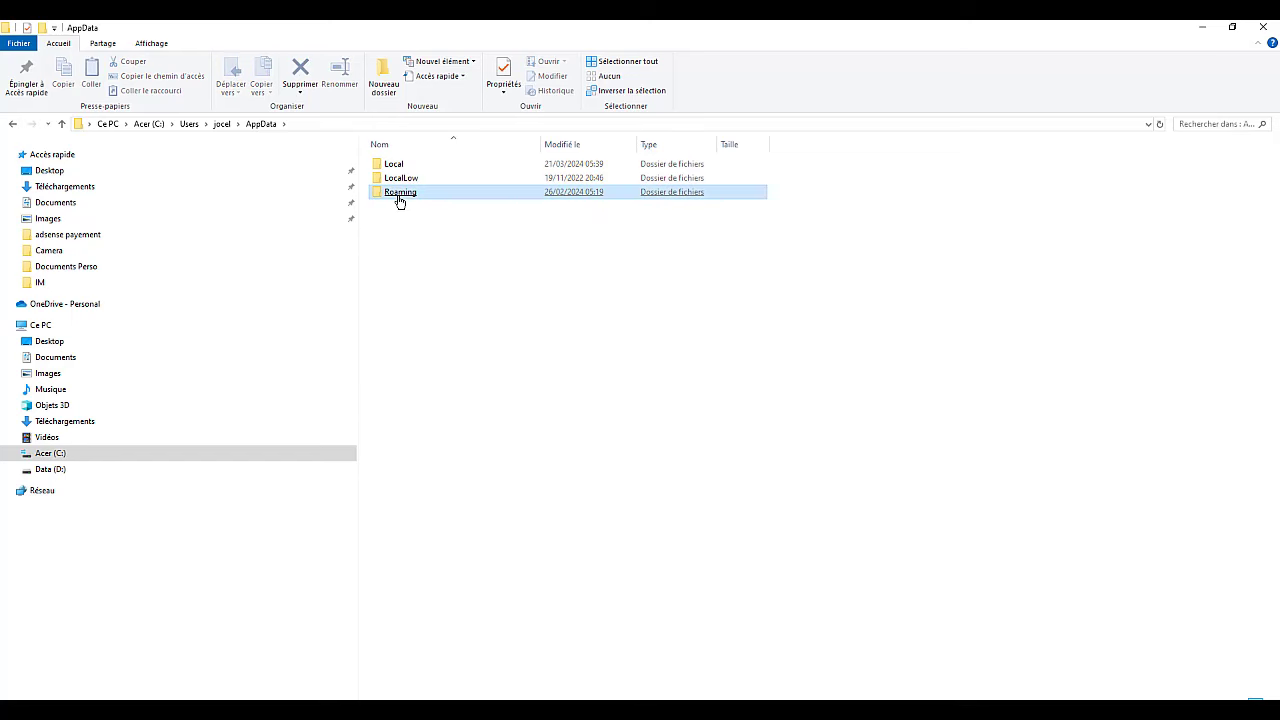
double_click(399, 200)
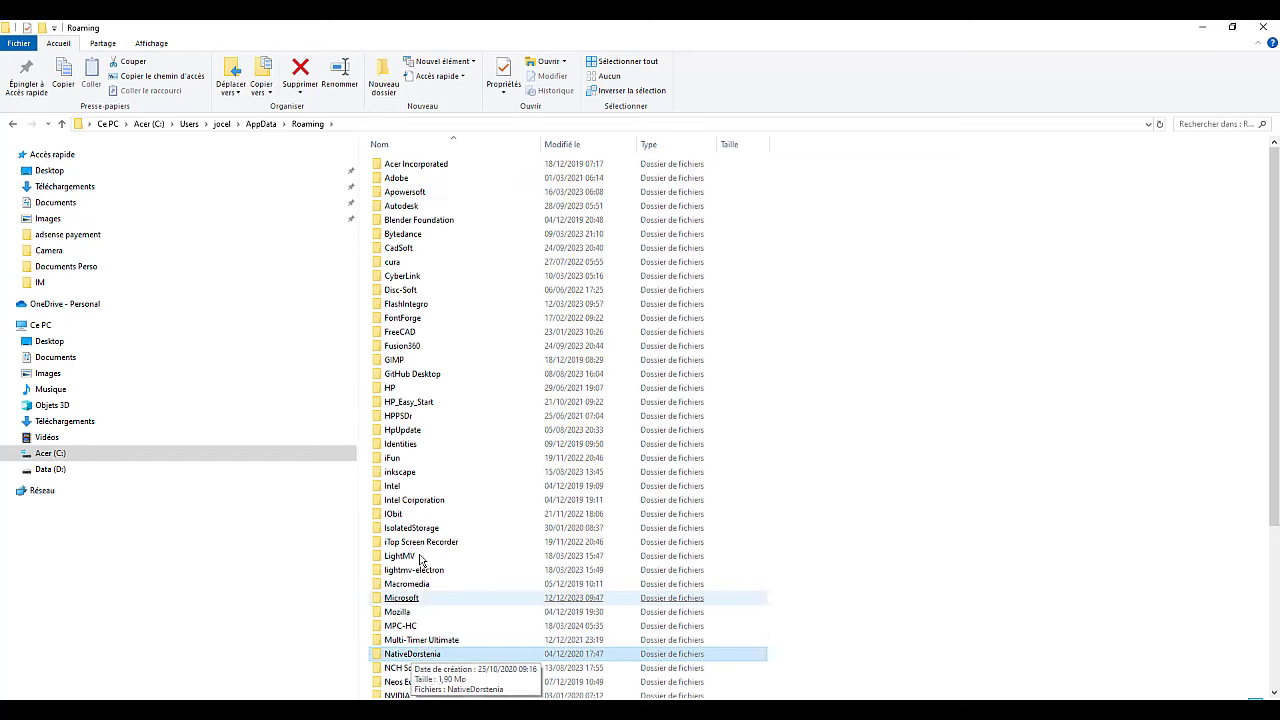
left_click(419, 507)
left_click(416, 224)
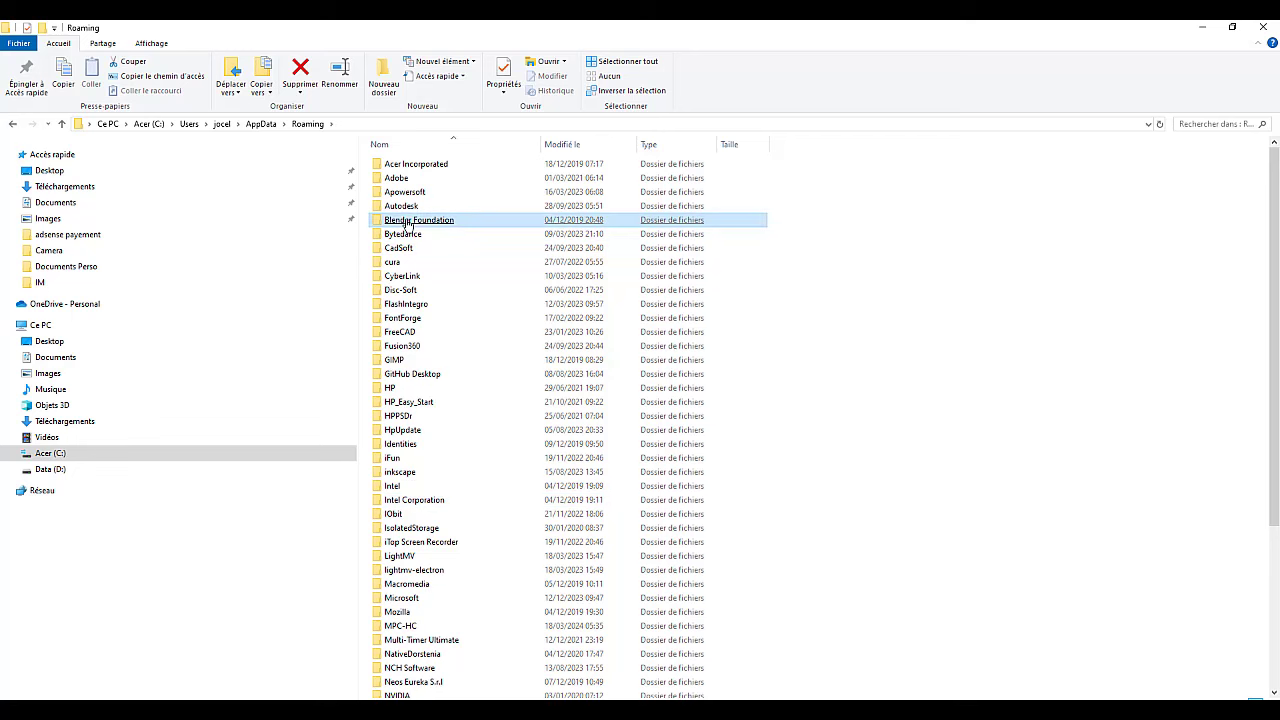
double_click(416, 224)
Open the Blender folder, its 4.0 folder, and finally the config folder.
left_click(401, 168)
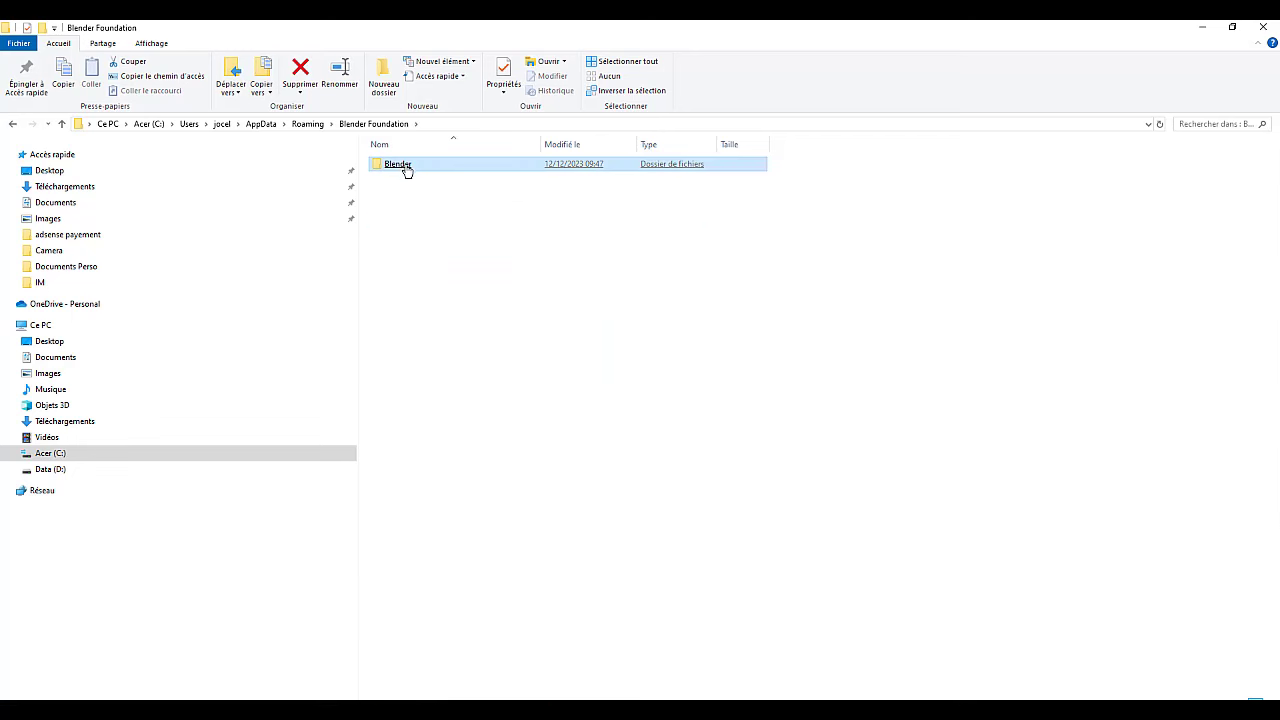
double_click(403, 170)
left_click(400, 177)
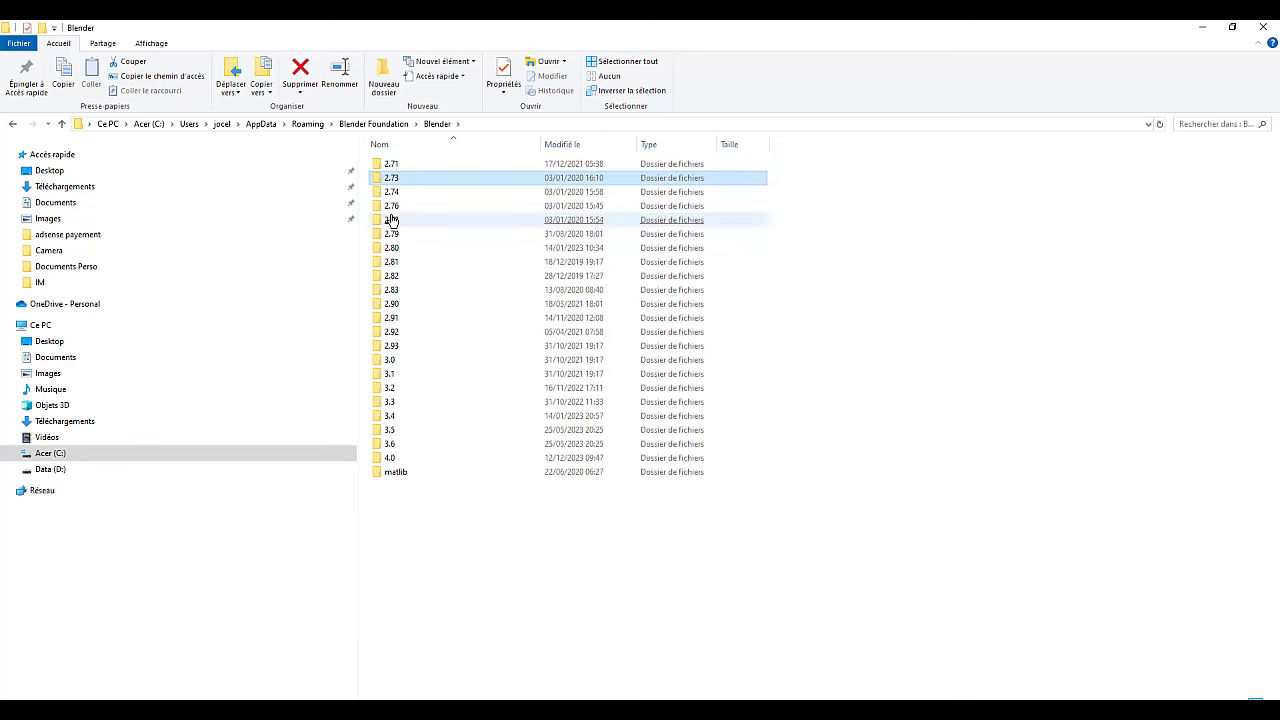
left_click(393, 457)
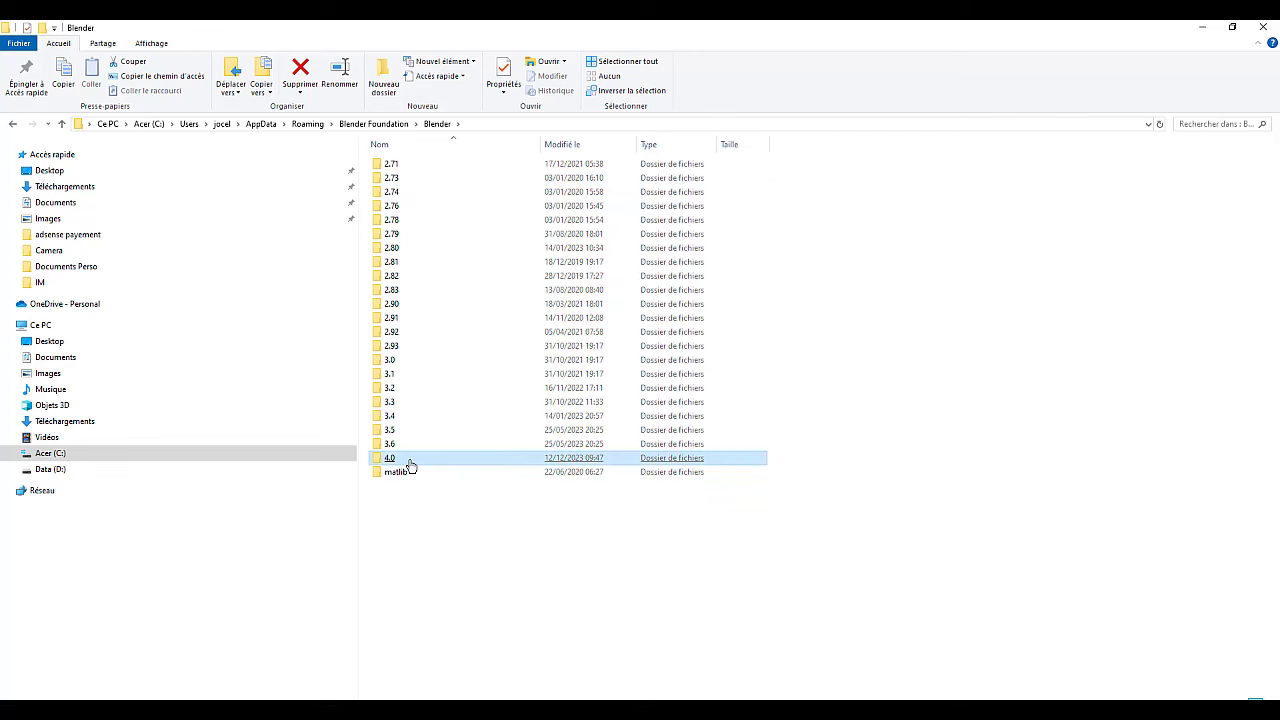
mouse_move(390, 458)
double_click(421, 465)
left_click(389, 167)
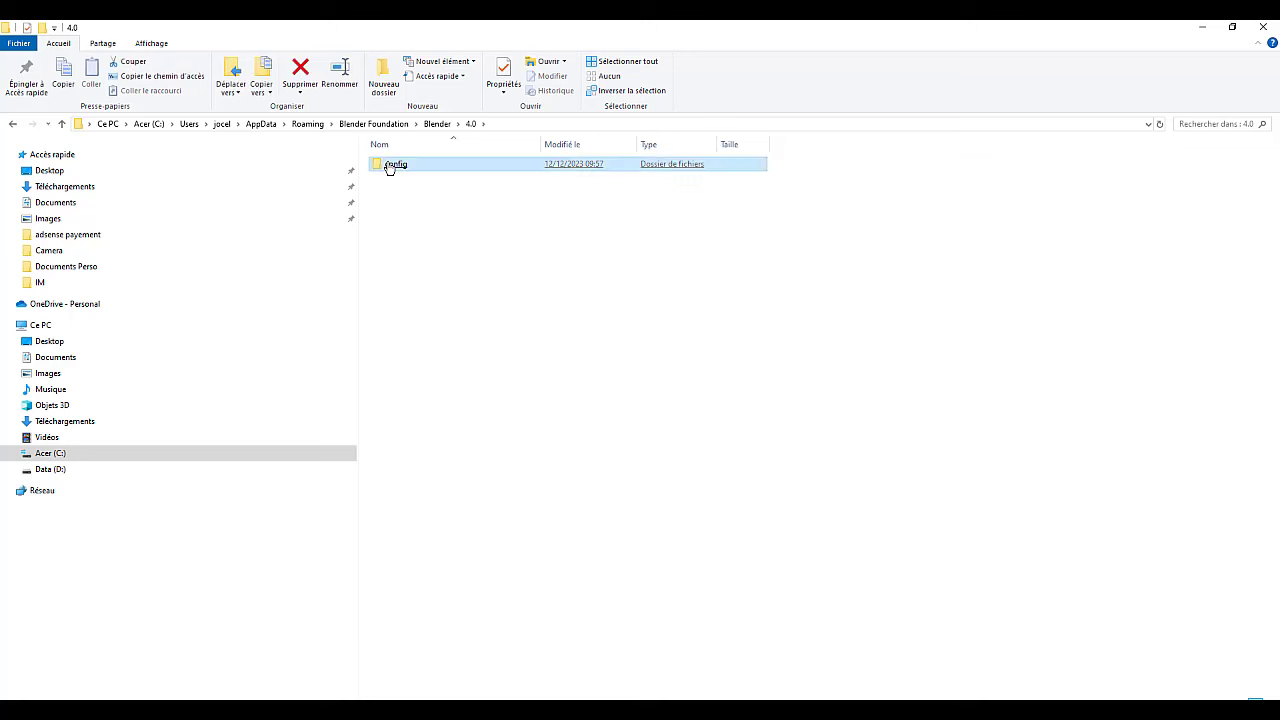
double_click(389, 167)
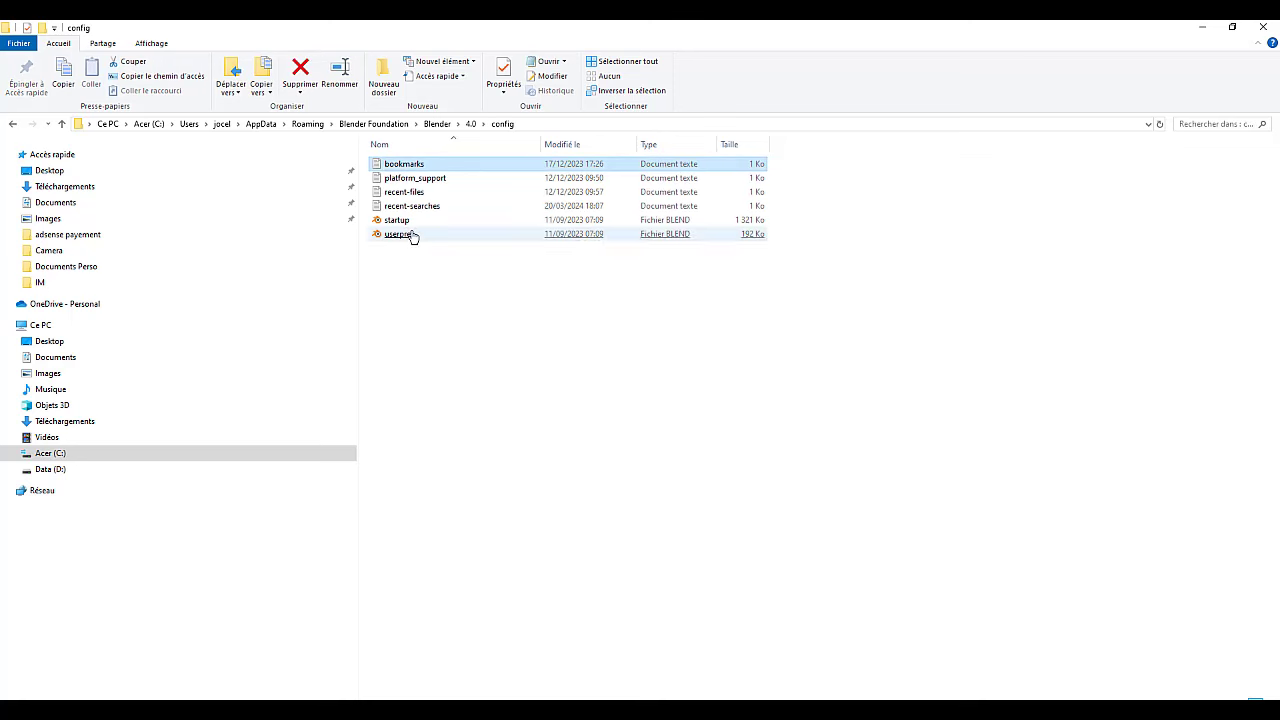